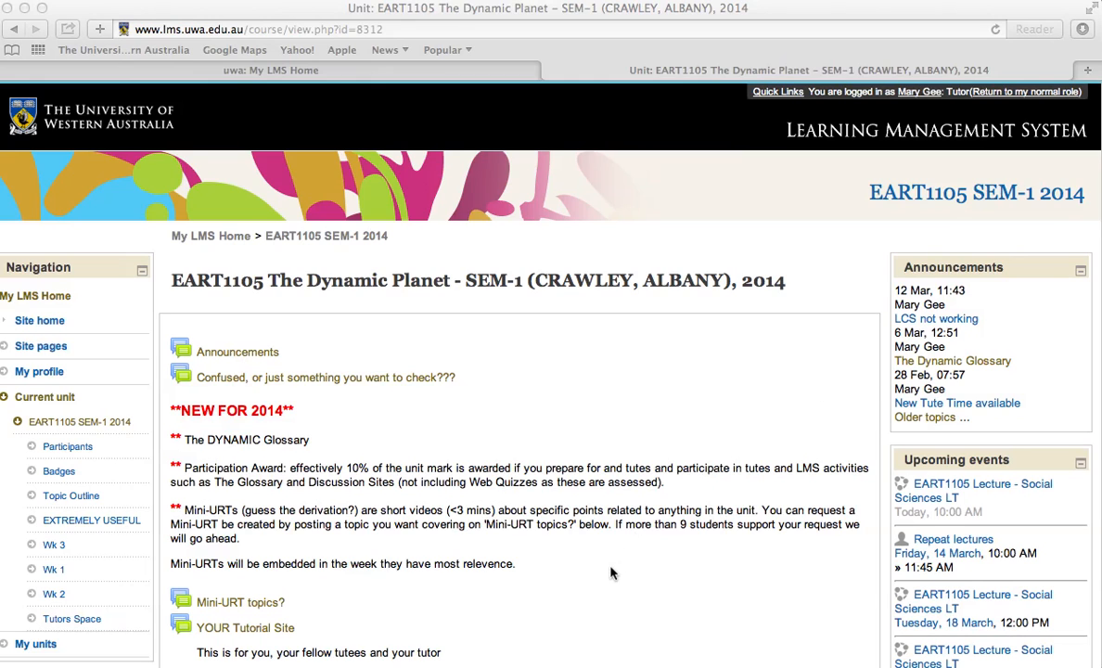
# Step: Open the Study Plan assignment in the Wk 3 section of the EART1105 unit page
pyautogui.scroll(-8, 610, 574)
pyautogui.scroll(-15, 610, 574)
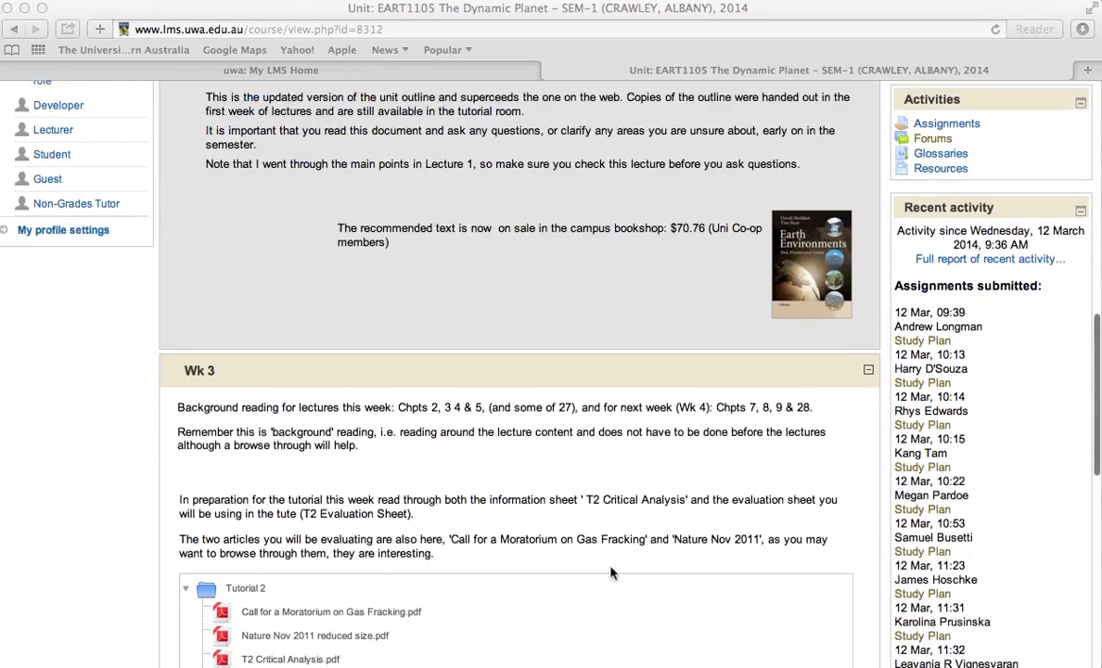
pyautogui.scroll(-5, 611, 573)
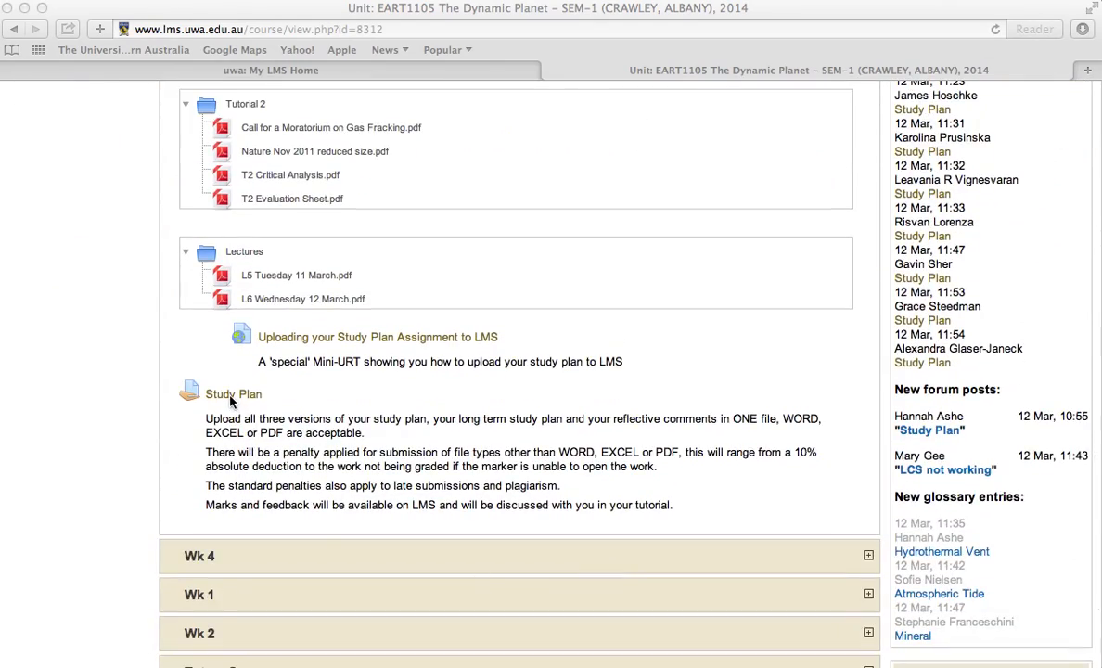
pyautogui.click(232, 397)
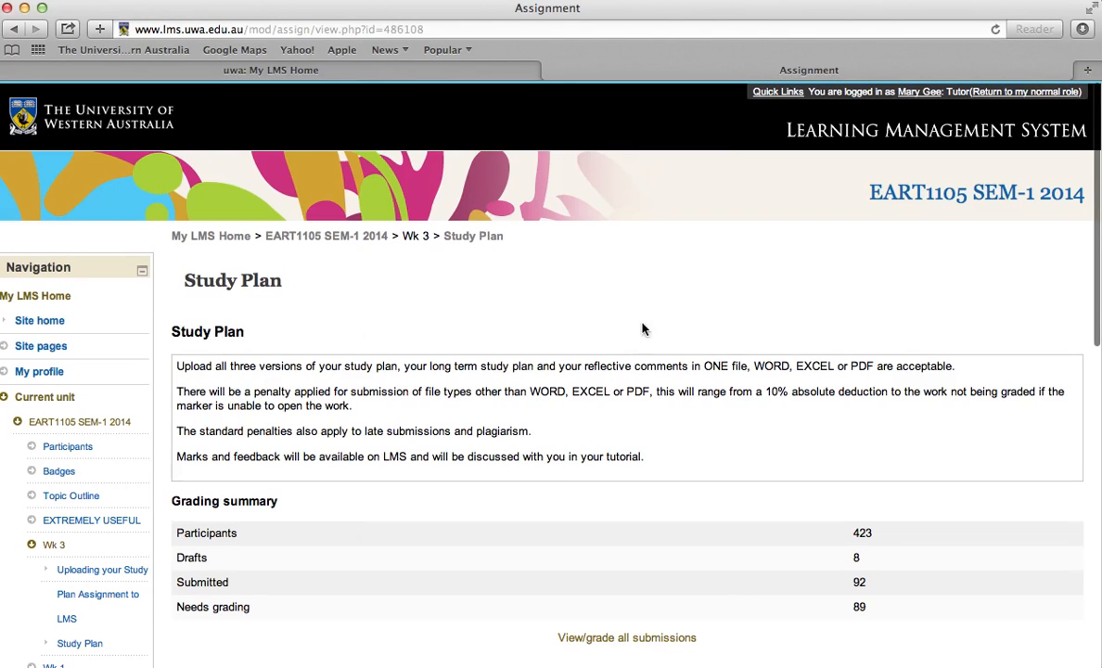
# Step: Open the grading table with all submissions for the Study Plan assignment
pyautogui.scroll(-5, 621, 387)
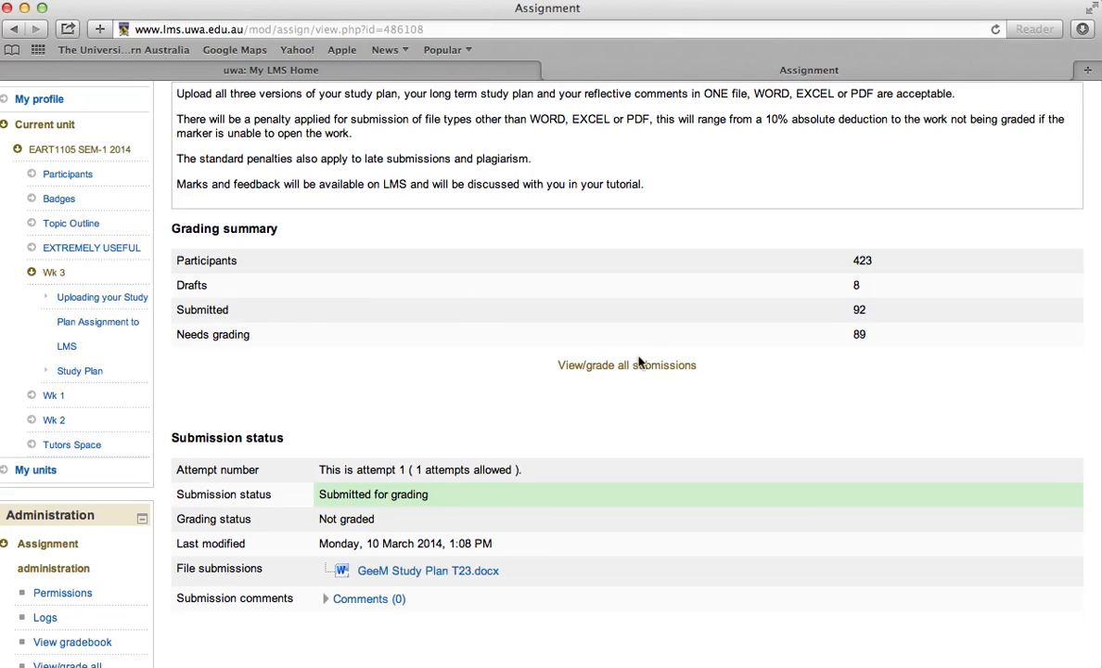
pyautogui.scroll(5, 623, 374)
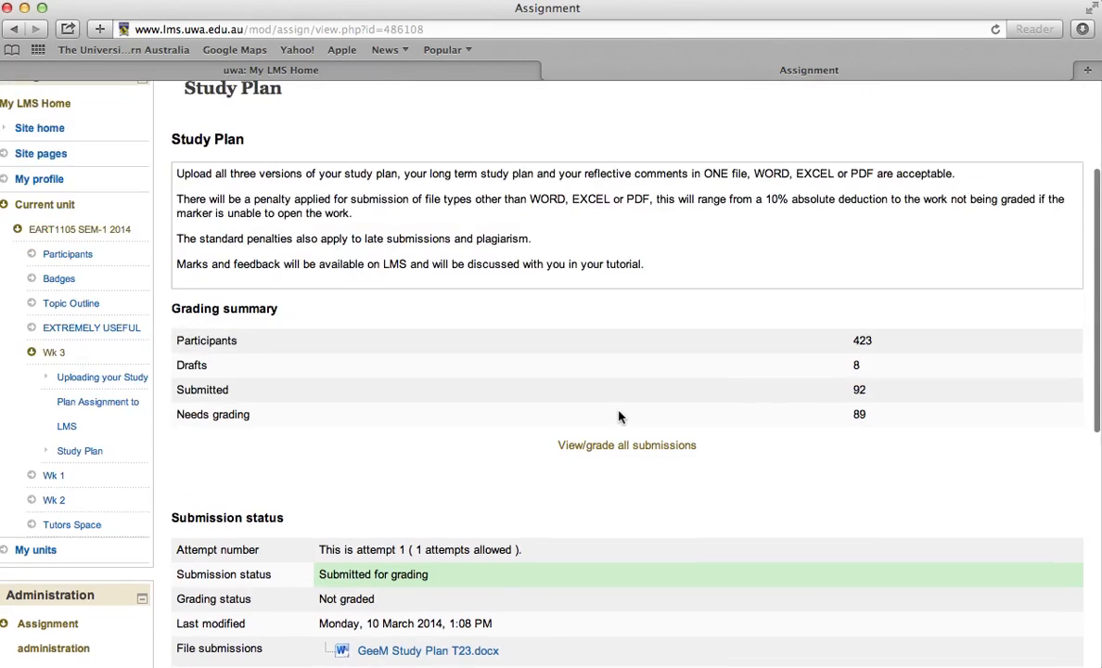
pyautogui.scroll(-6, 622, 418)
pyautogui.click(624, 339)
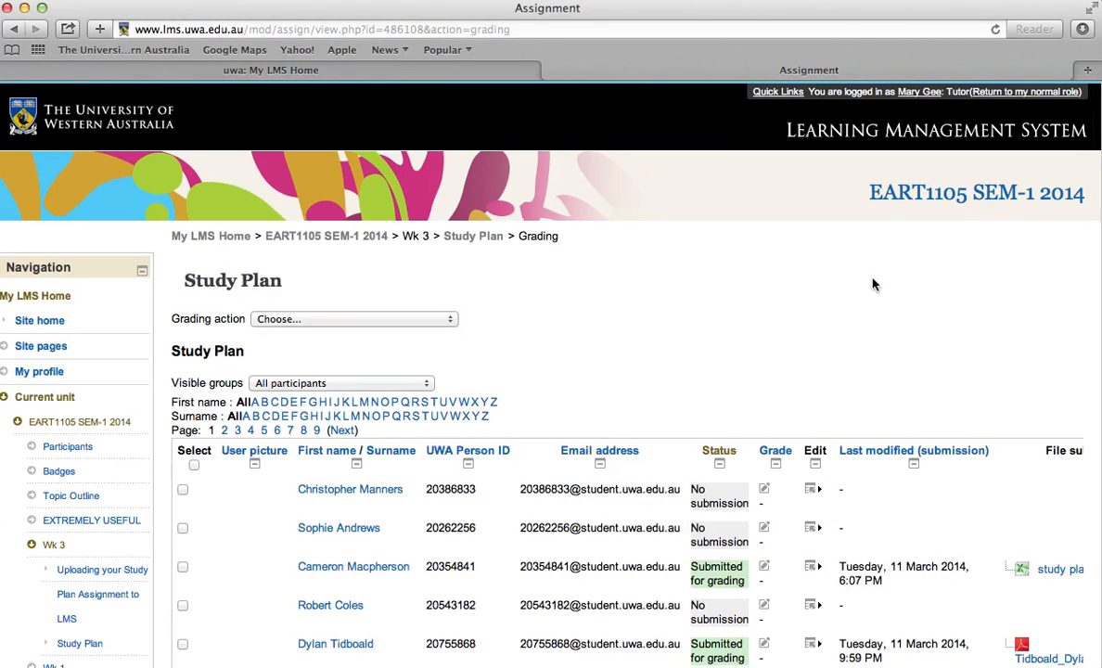
# Step: Look over the submission table's columns and sort the participants by Status
pyautogui.scroll(-5, 808, 418)
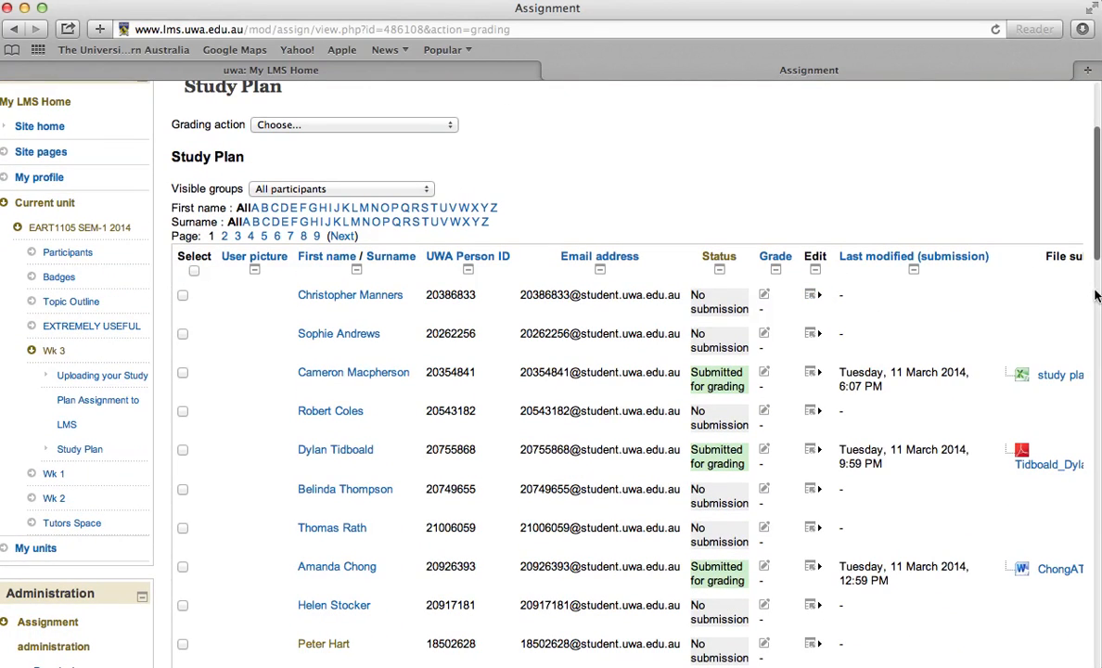
pyautogui.hscroll(10, 1021, 306)
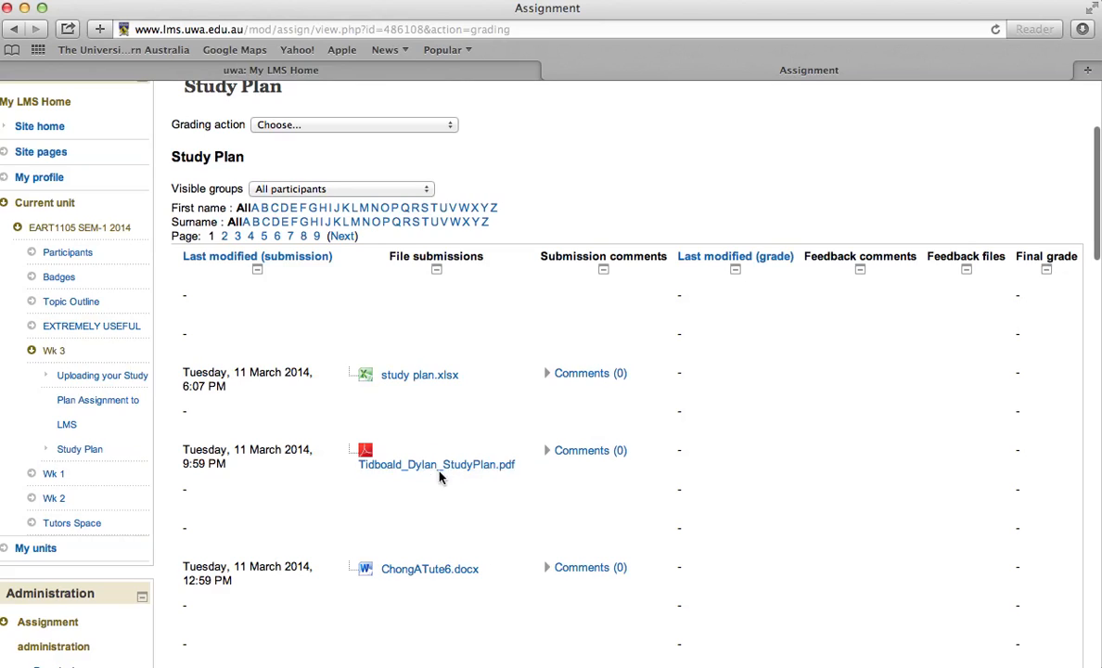
pyautogui.scroll(-3, 517, 518)
pyautogui.hscroll(-10, 517, 518)
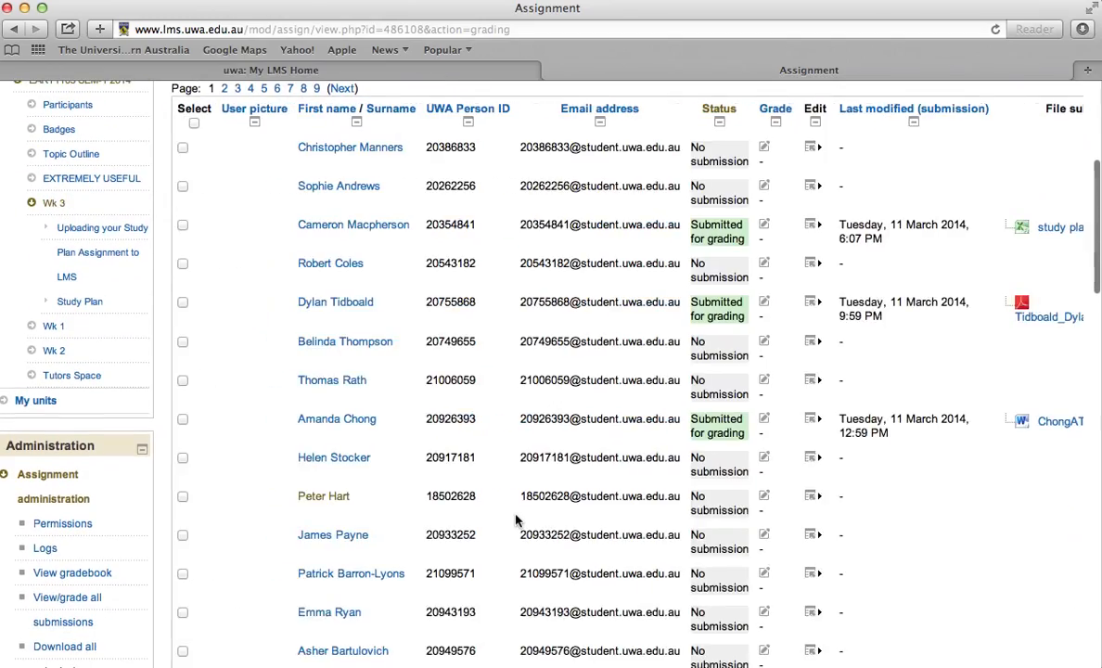
pyautogui.hscroll(2, 517, 520)
pyautogui.scroll(2, 517, 520)
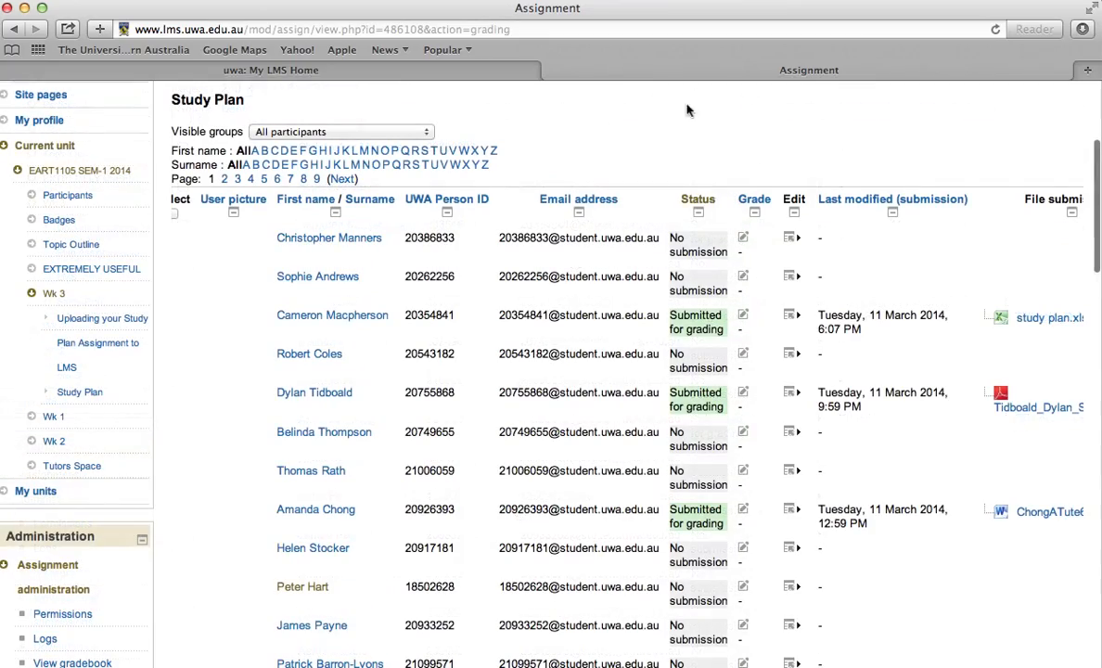
pyautogui.click(701, 200)
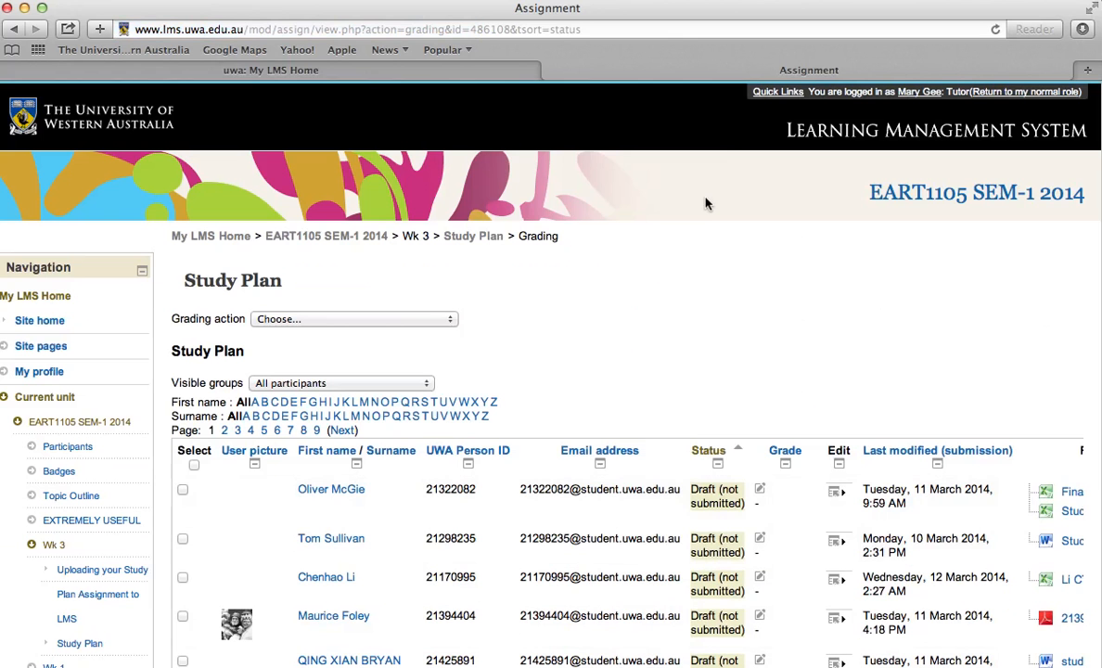
# Step: Examine the status-sorted table for draft, submitted and graded entries, including submitted files, grades and feedback comments
pyautogui.scroll(-10, 793, 584)
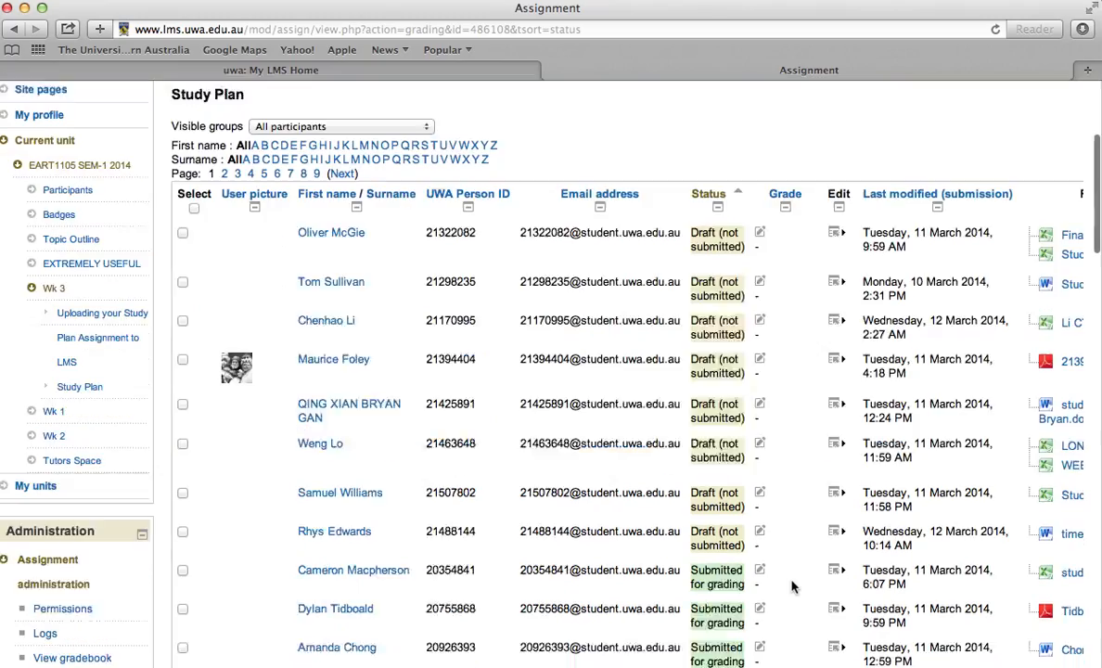
pyautogui.scroll(-8, 793, 585)
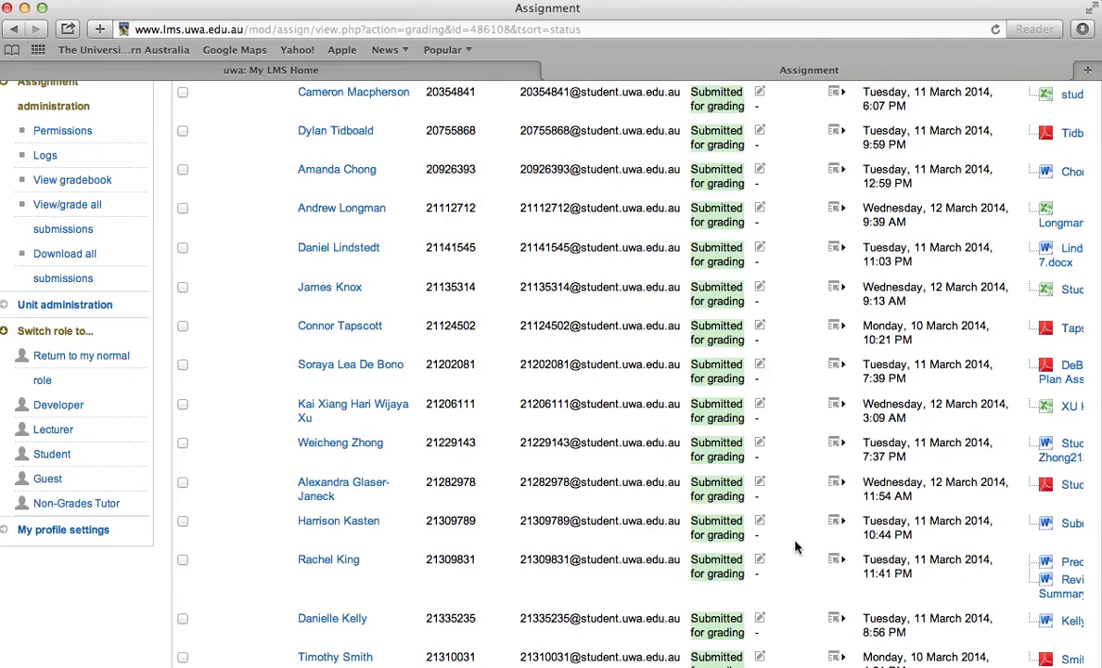
pyautogui.hscroll(10, 795, 548)
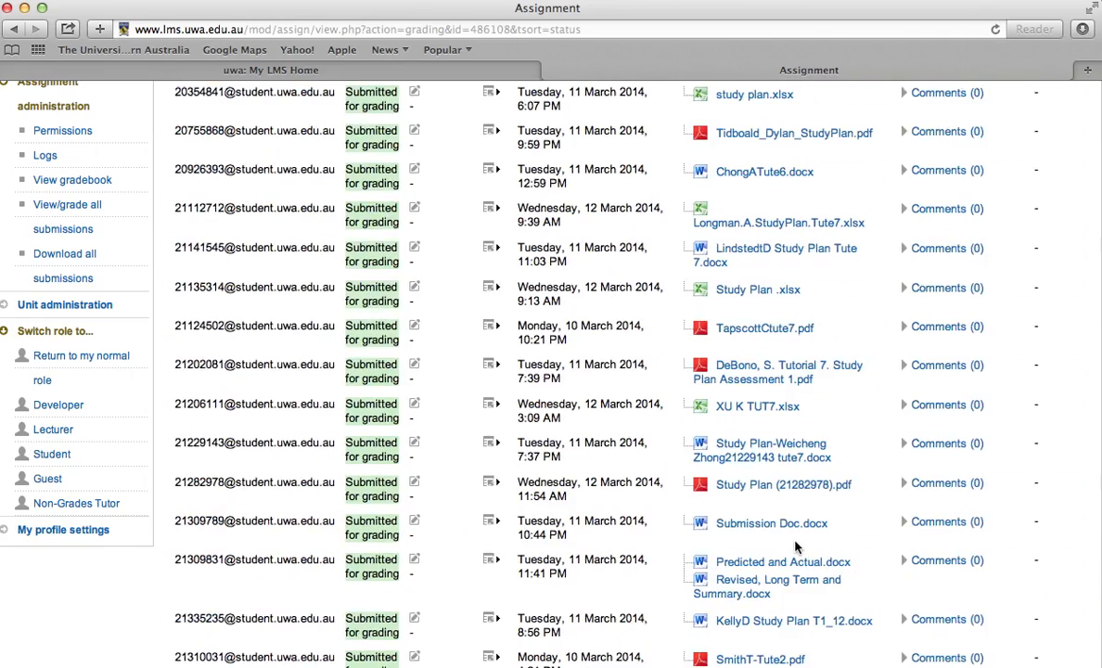
pyautogui.scroll(10, 795, 548)
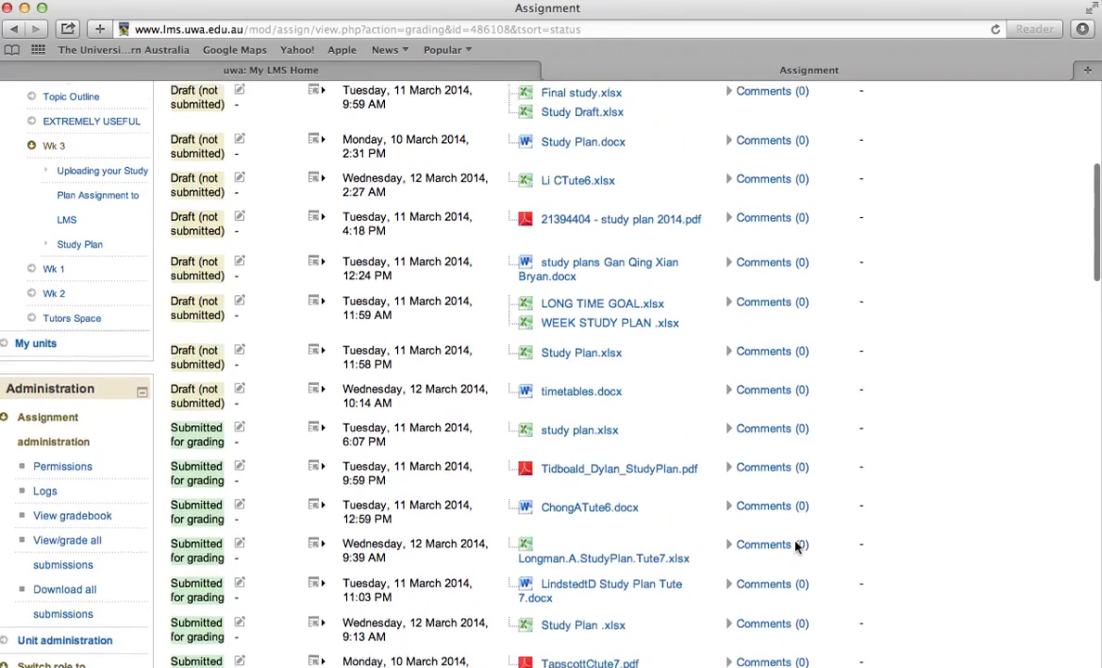
pyautogui.scroll(-10, 796, 547)
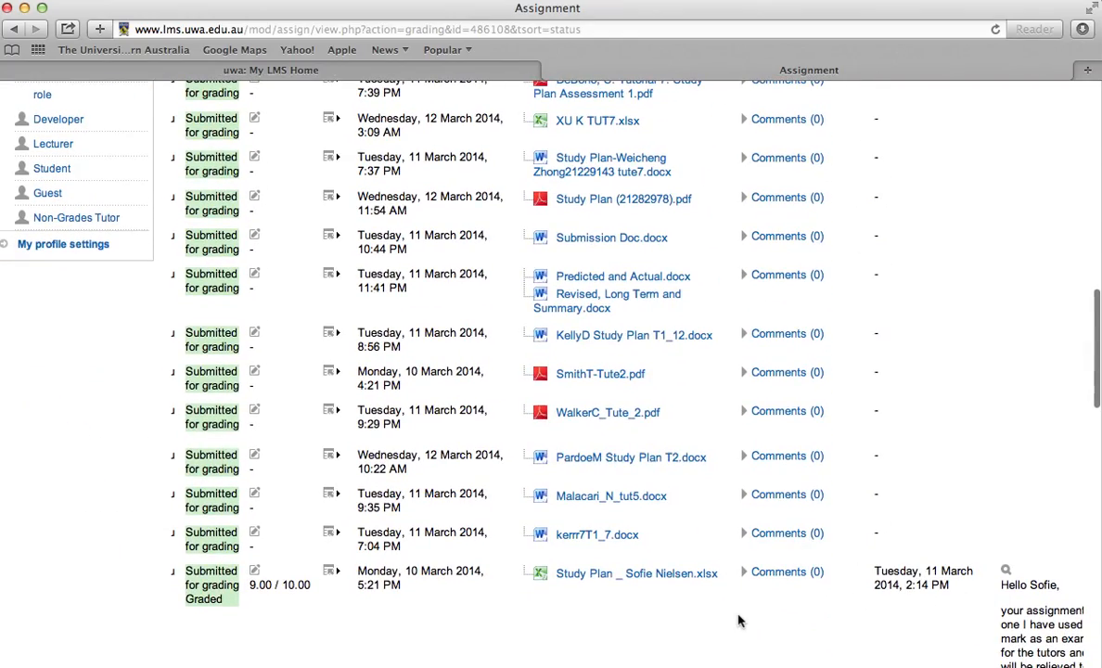
pyautogui.scroll(-2, 705, 620)
pyautogui.scroll(-5, 739, 620)
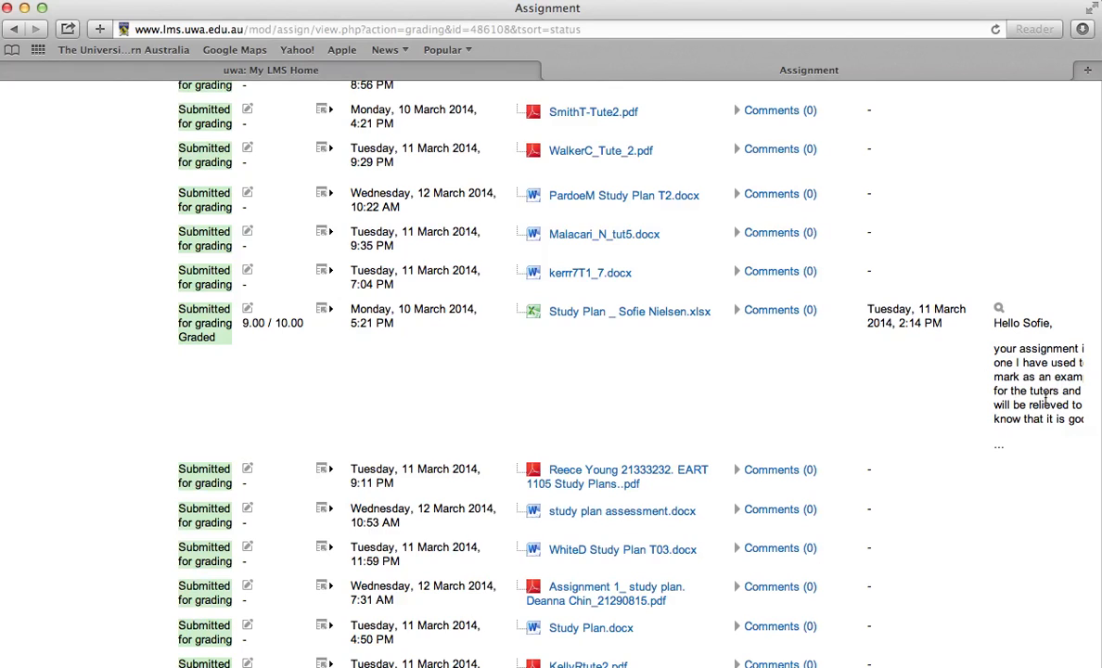
pyautogui.hscroll(-4, 453, 362)
pyautogui.scroll(10, 453, 362)
pyautogui.scroll(10, 455, 362)
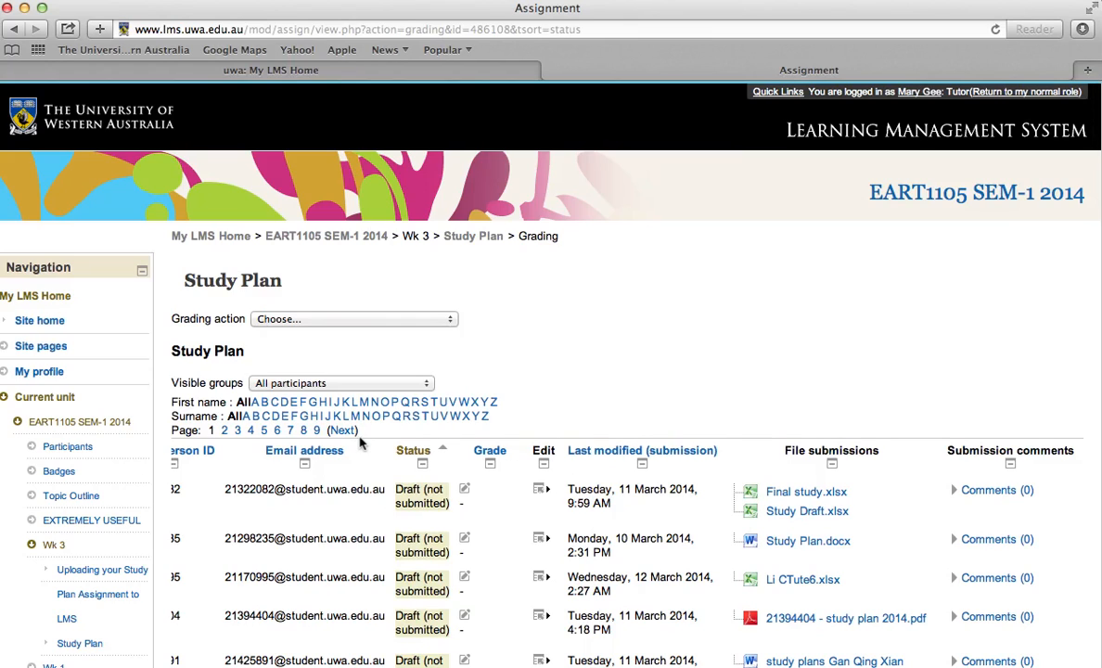
# Step: Check the available grading actions, then limit the table to the group OLCR: Tutorial_T1 1 (EART1105)
pyautogui.click(452, 320)
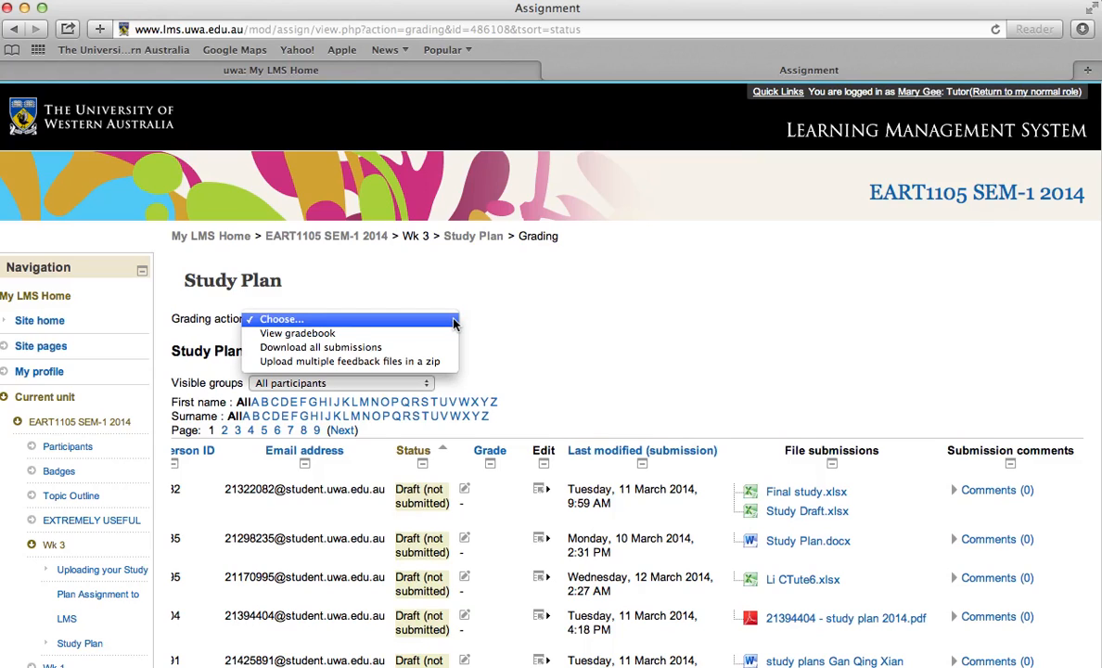
pyautogui.click(453, 320)
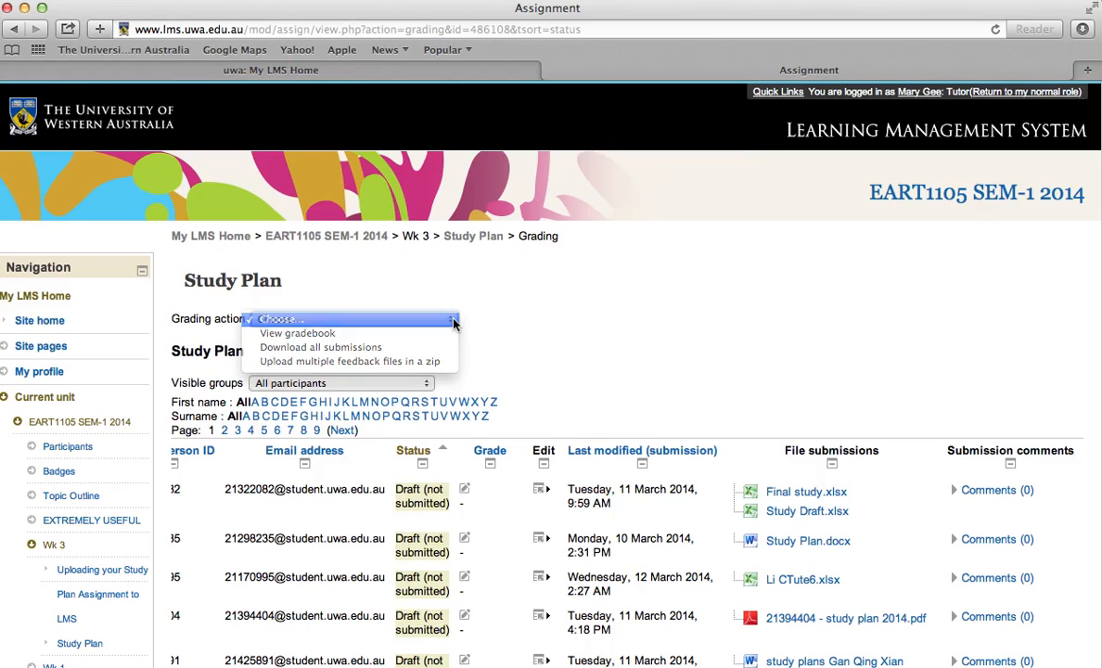
pyautogui.click(430, 386)
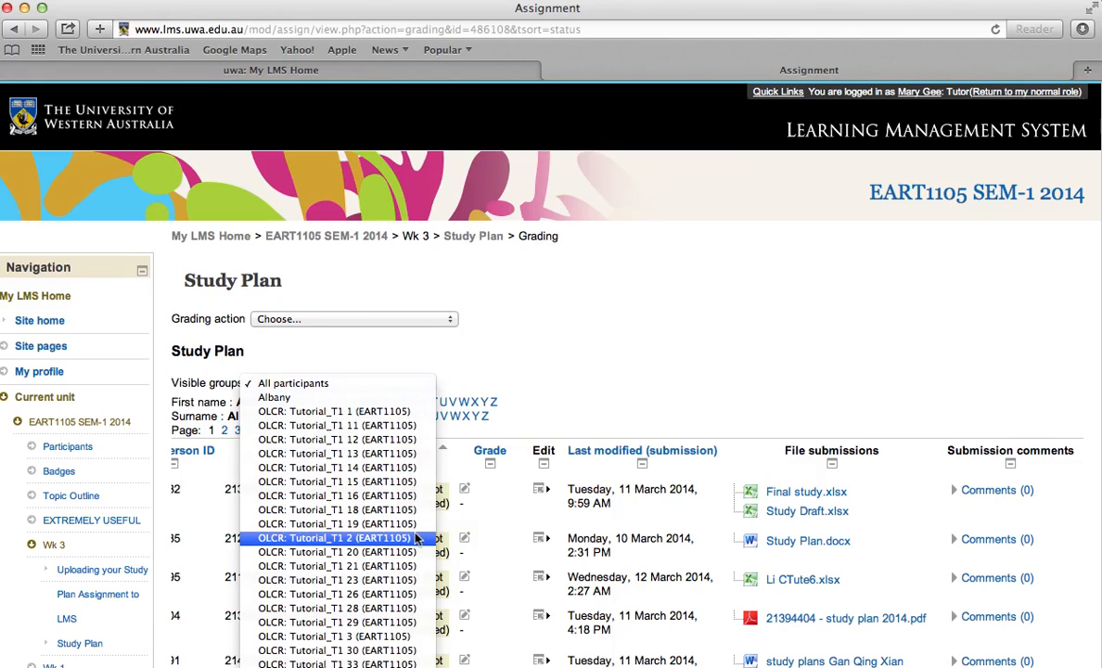
pyautogui.click(402, 411)
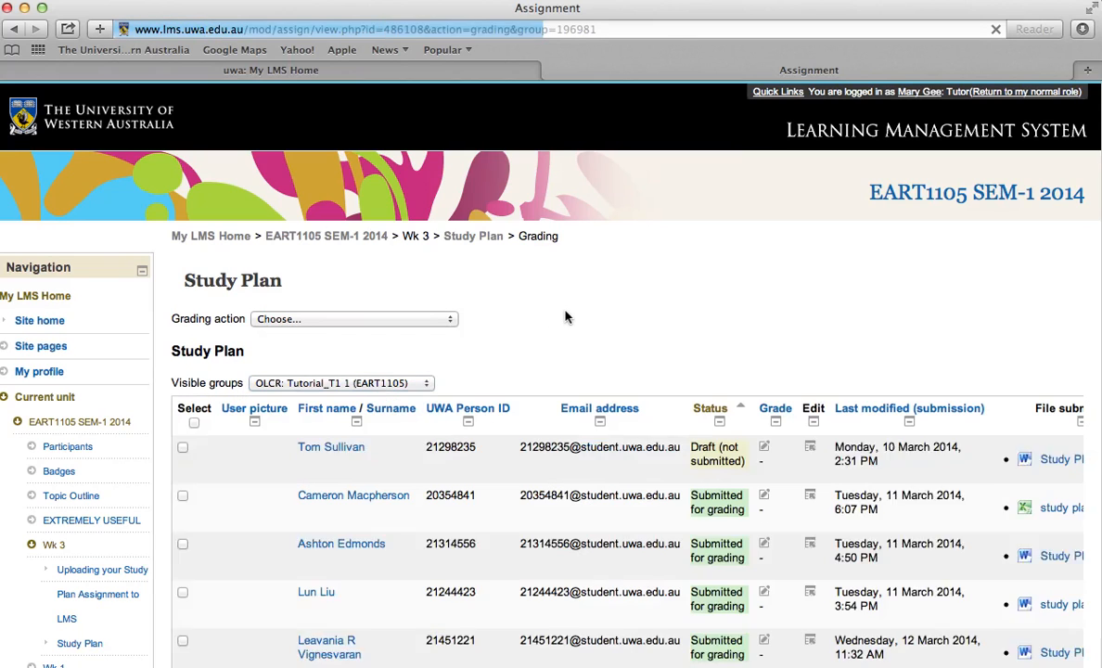
# Step: Review the tutorial group's submission statuses, modification dates, submitted files and comments
pyautogui.scroll(-5, 566, 317)
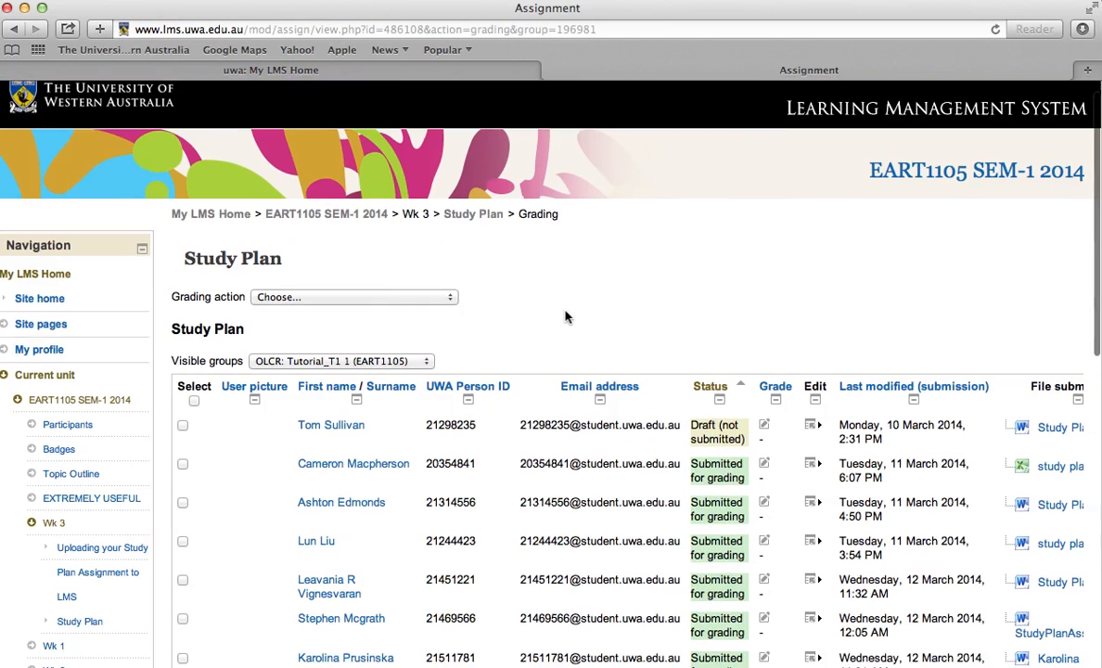
pyautogui.scroll(-5, 566, 317)
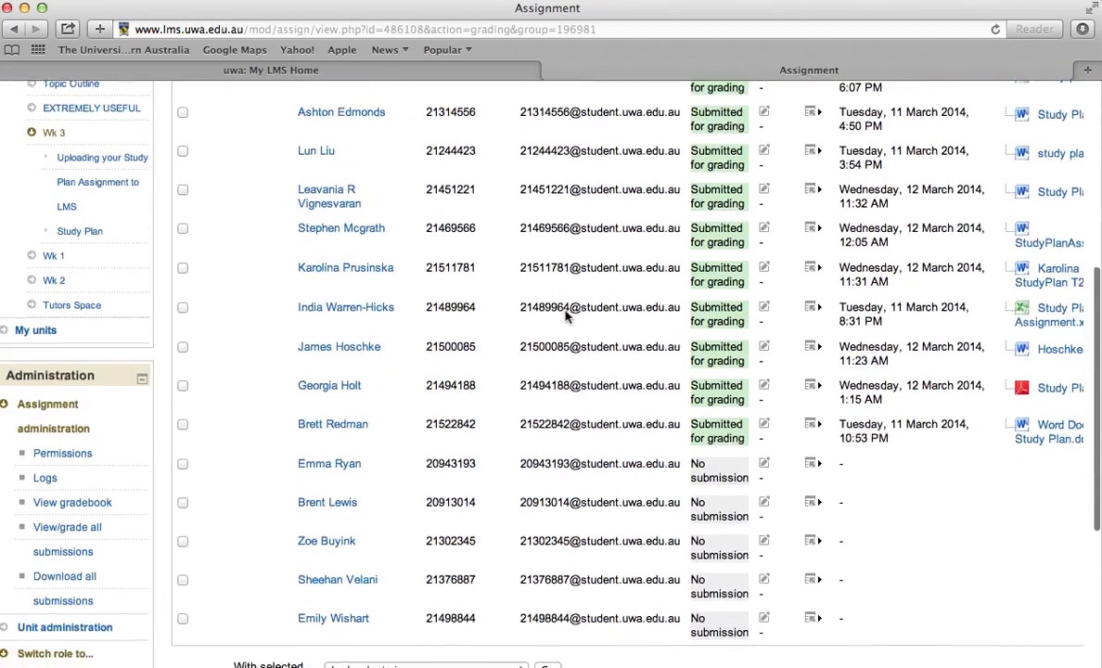
pyautogui.scroll(6, 566, 318)
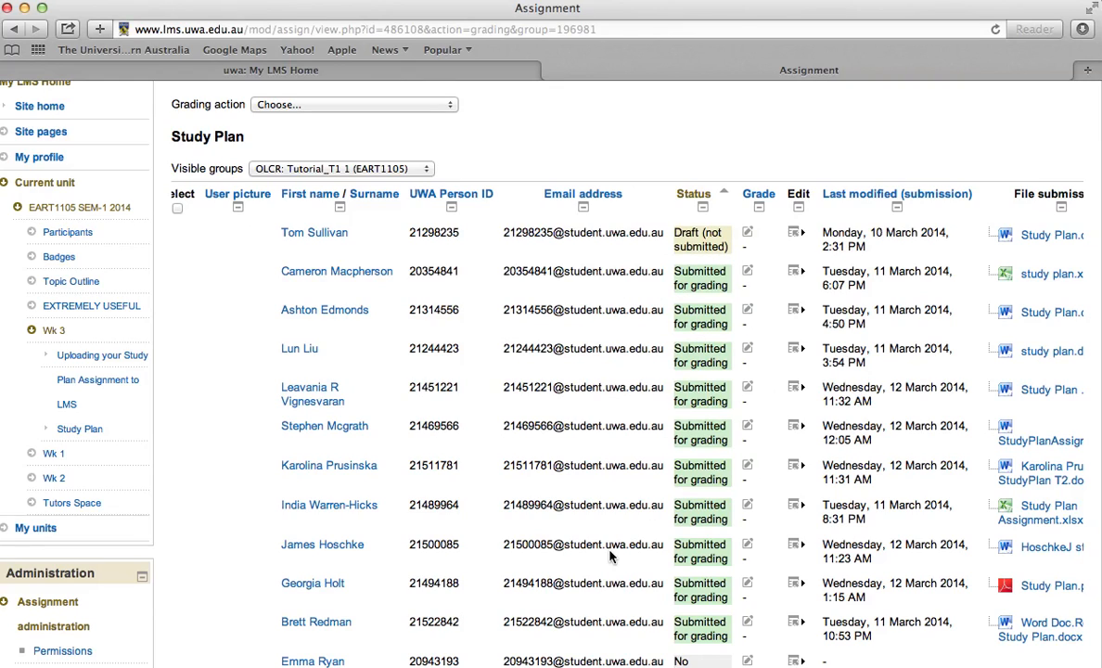
pyautogui.scroll(-5, 610, 555)
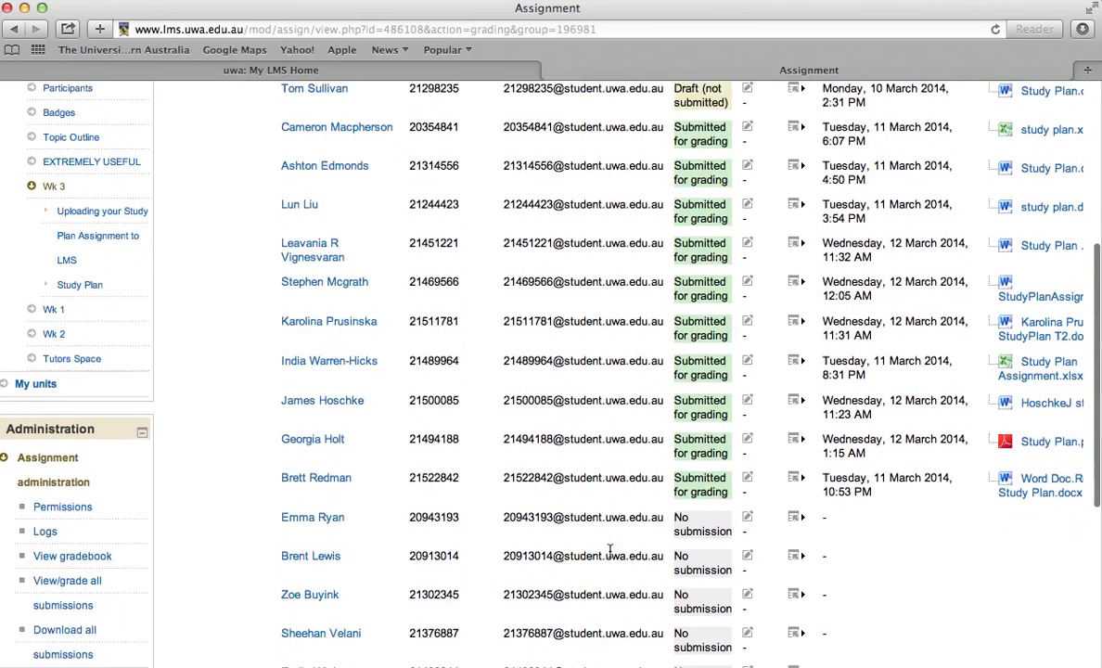
pyautogui.hscroll(3, 611, 555)
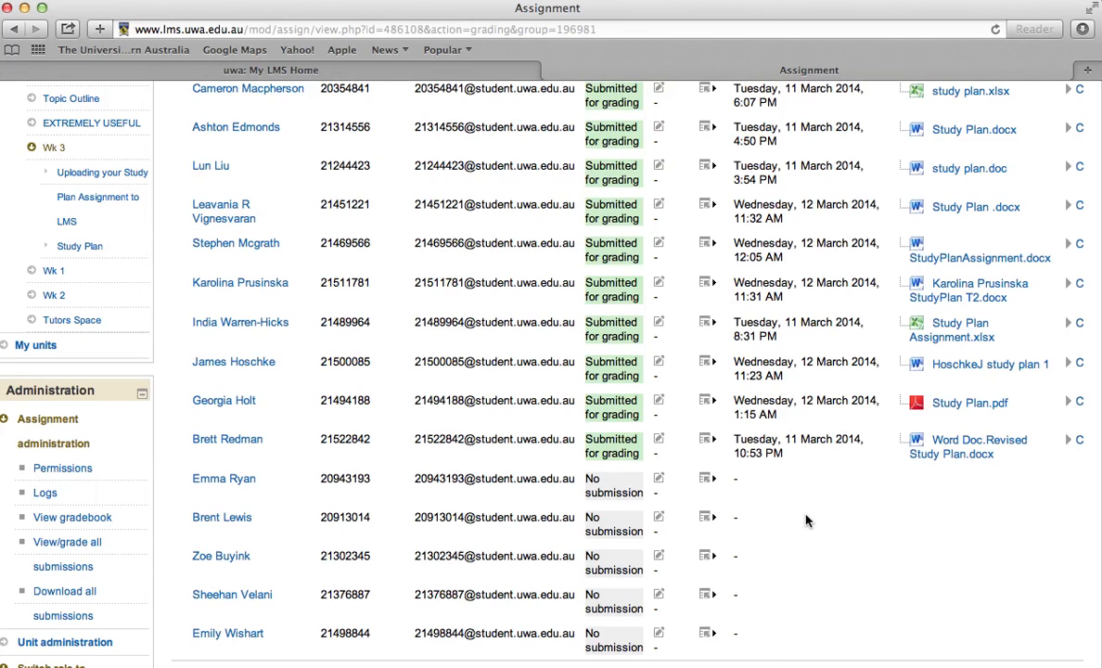
pyautogui.hscroll(6, 806, 522)
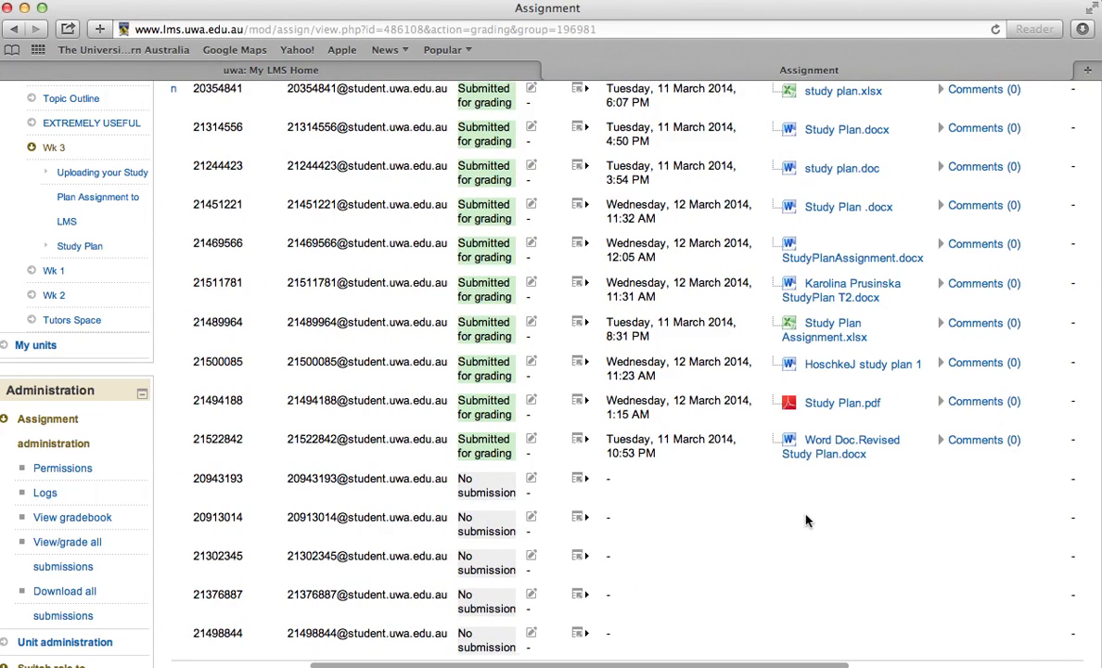
pyautogui.hscroll(1, 807, 522)
# Step: Open the grading form for the group's submission modified Wednesday, 12 March 2014, 11:23 AM, and review its grade, feedback comments and feedback files sections
pyautogui.scroll(4, 807, 521)
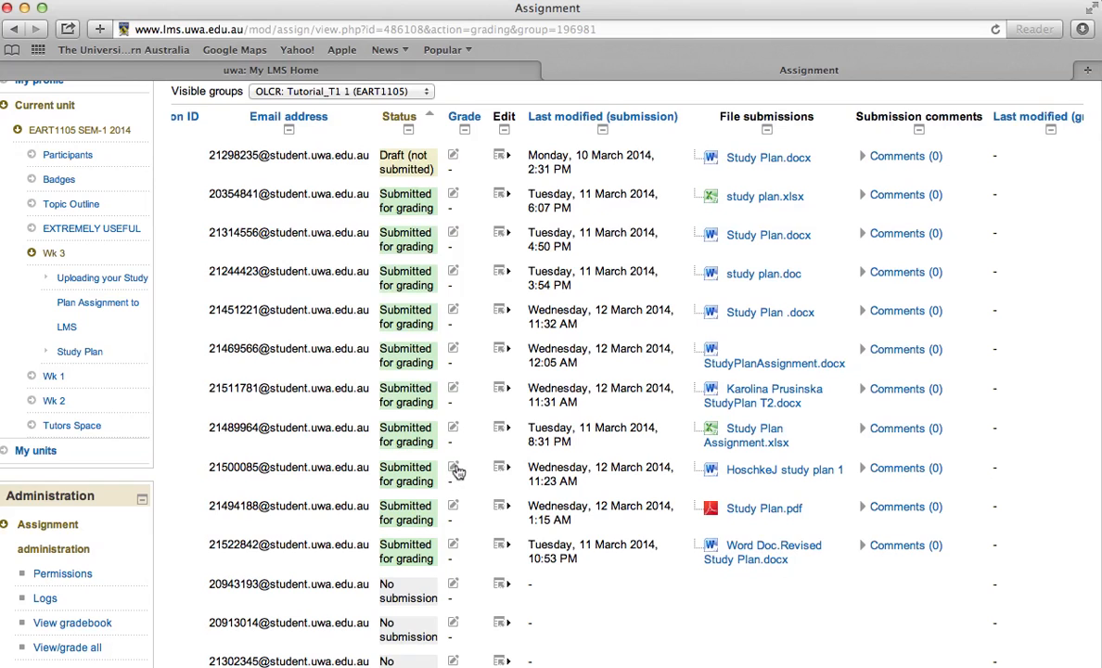
pyautogui.click(454, 469)
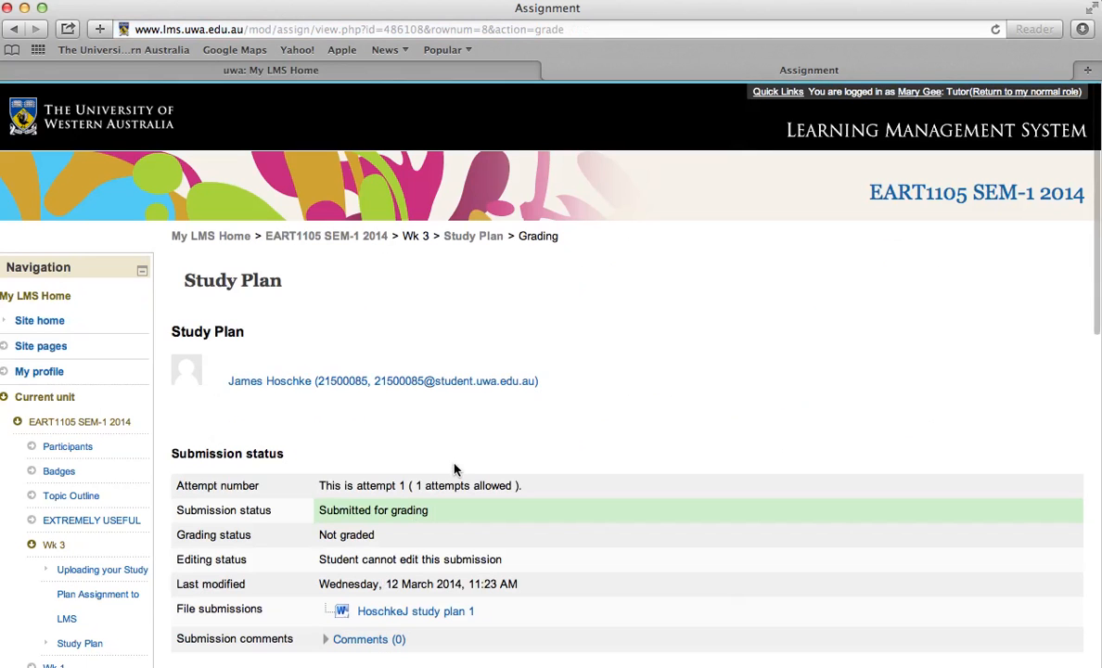
pyautogui.scroll(-3, 691, 393)
pyautogui.scroll(-2, 692, 392)
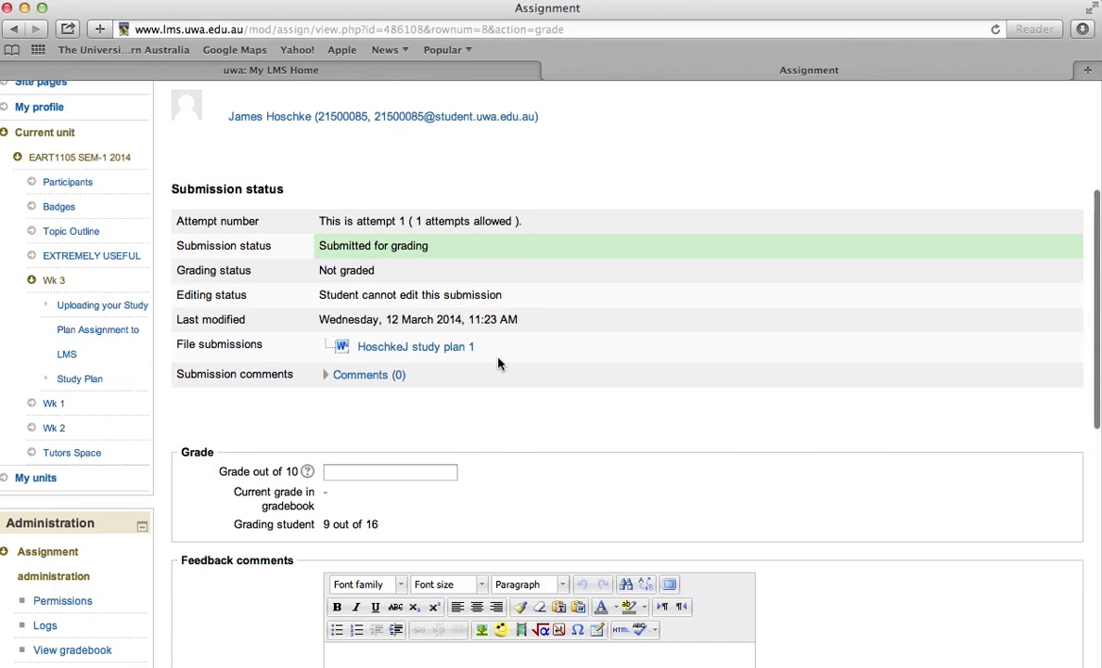
pyautogui.scroll(-5, 498, 438)
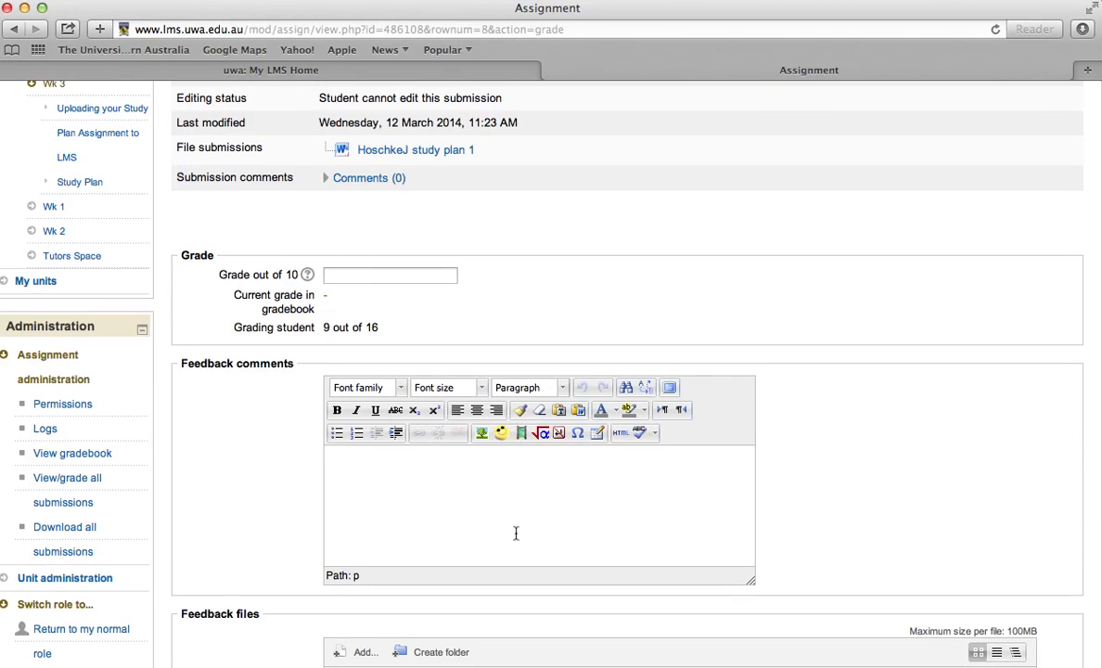
pyautogui.scroll(-9, 803, 369)
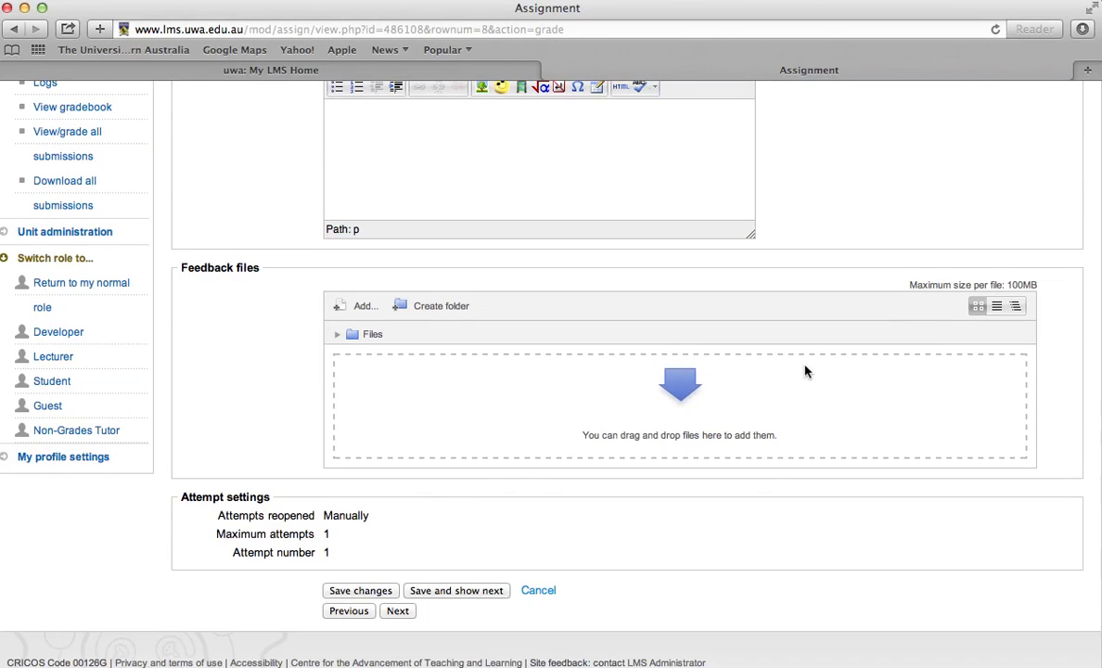
pyautogui.scroll(15, 965, 172)
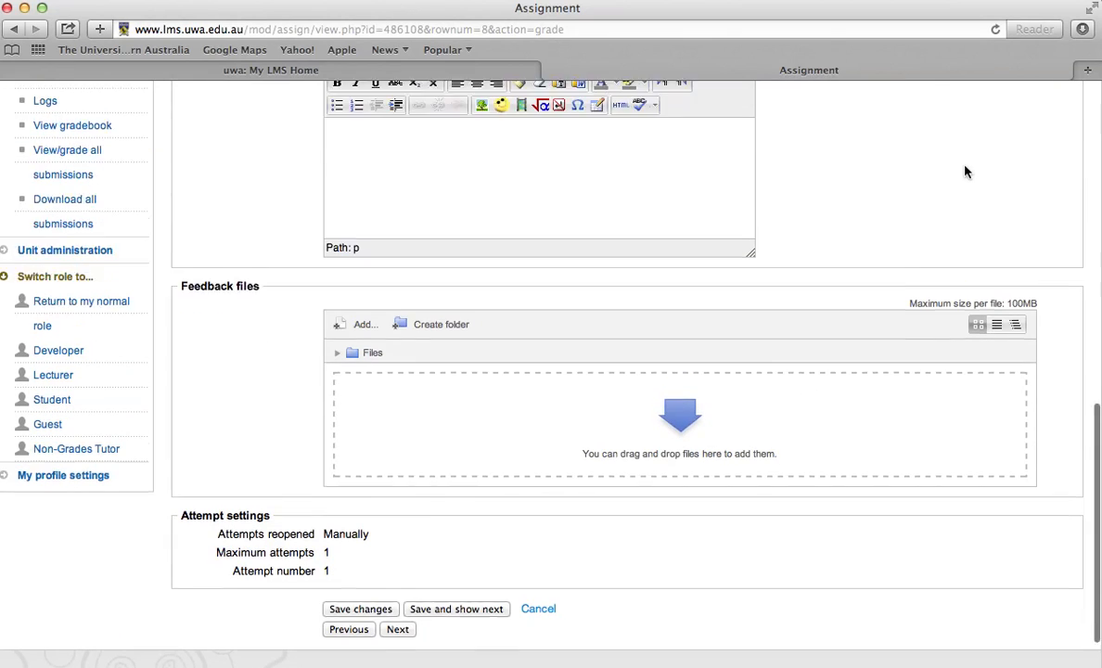
pyautogui.scroll(-4, 965, 172)
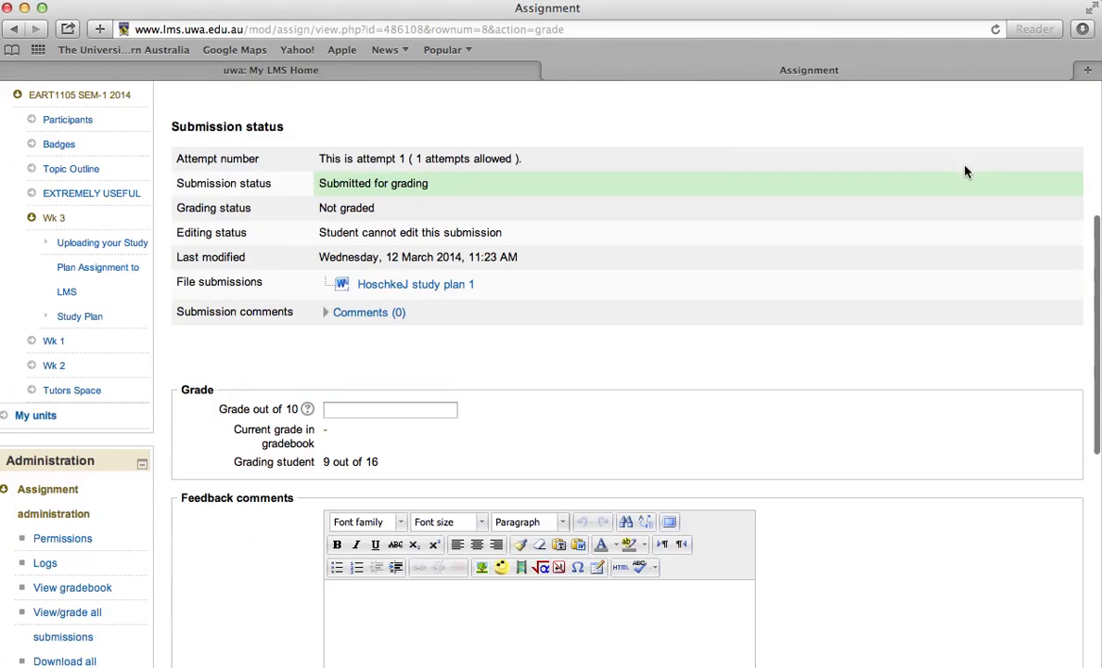
# Step: Download the Word study plan attached to this submission and open it in Word
pyautogui.click(419, 291)
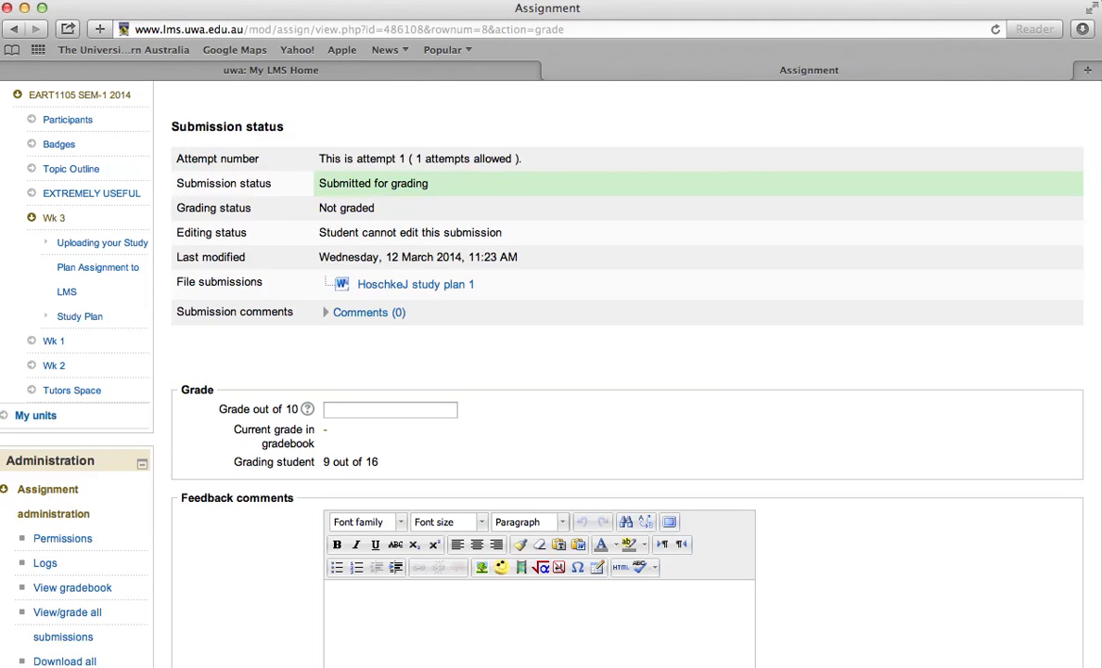
pyautogui.click(792, 665)
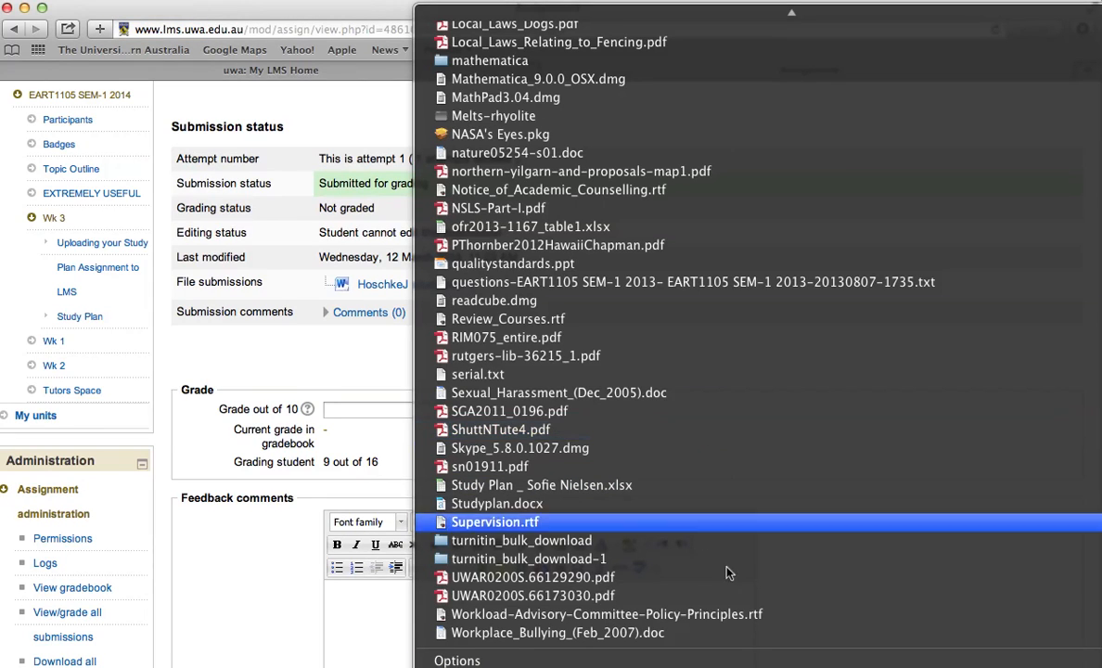
pyautogui.click(457, 661)
pyautogui.press('Escape')
pyautogui.press('Escape')
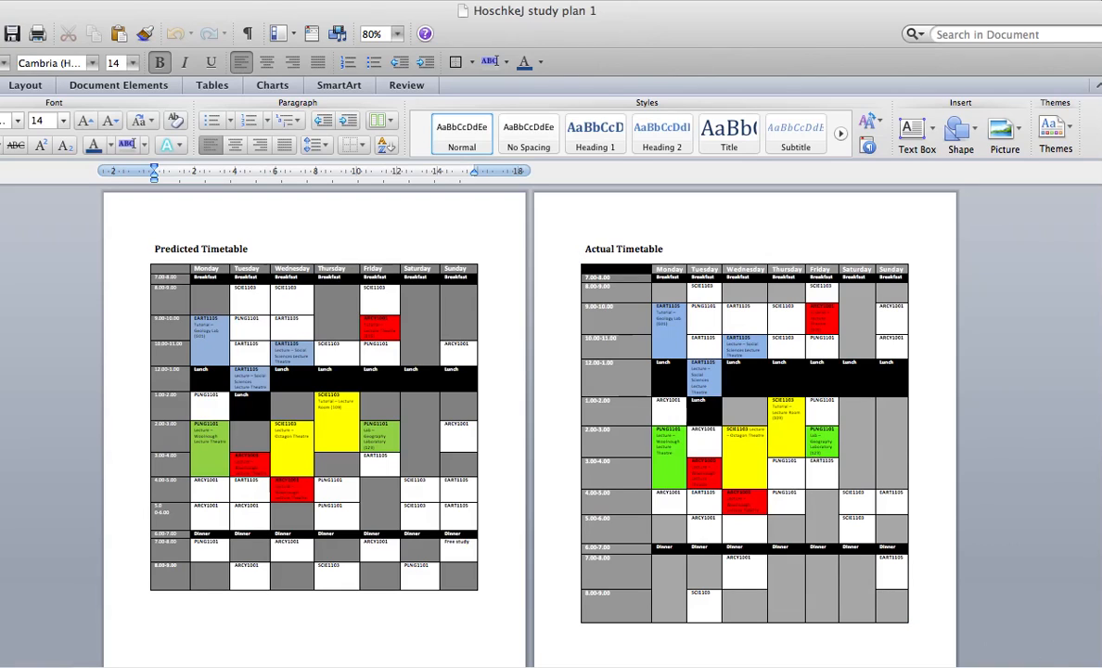
# Step: Review the predicted, actual and revised timetables, the key, the long term study table and the reflection, and close the document
pyautogui.moveTo(1101, 267); pyautogui.dragTo(1101, 268)
pyautogui.click(1052, 433)
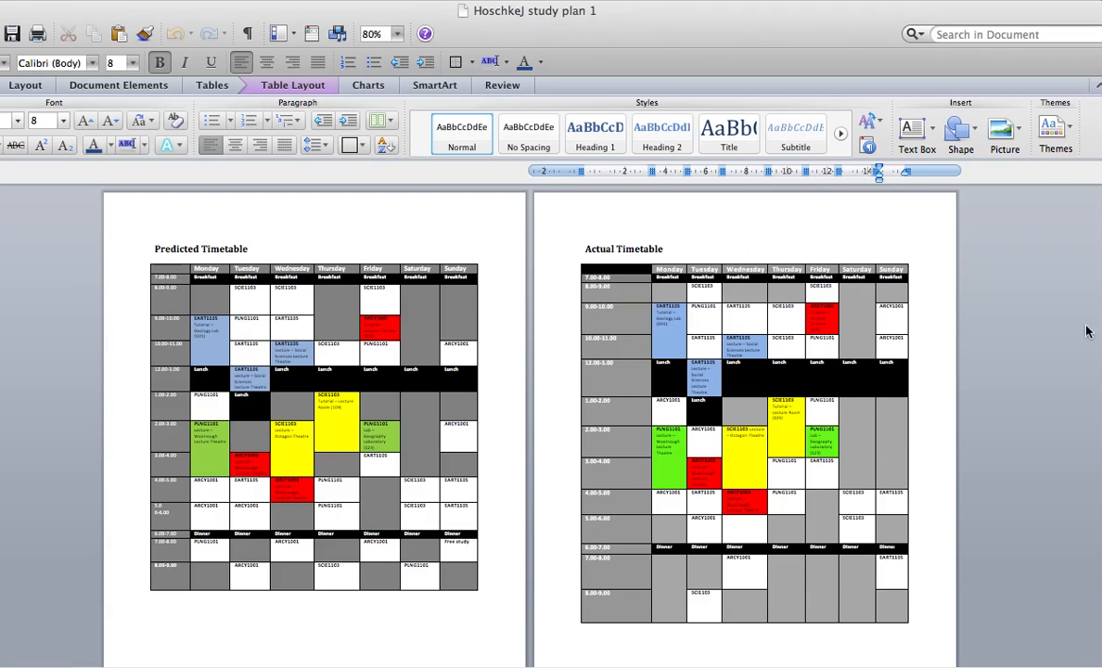
pyautogui.scroll(-1, 1081, 352)
pyautogui.scroll(-11, 1081, 351)
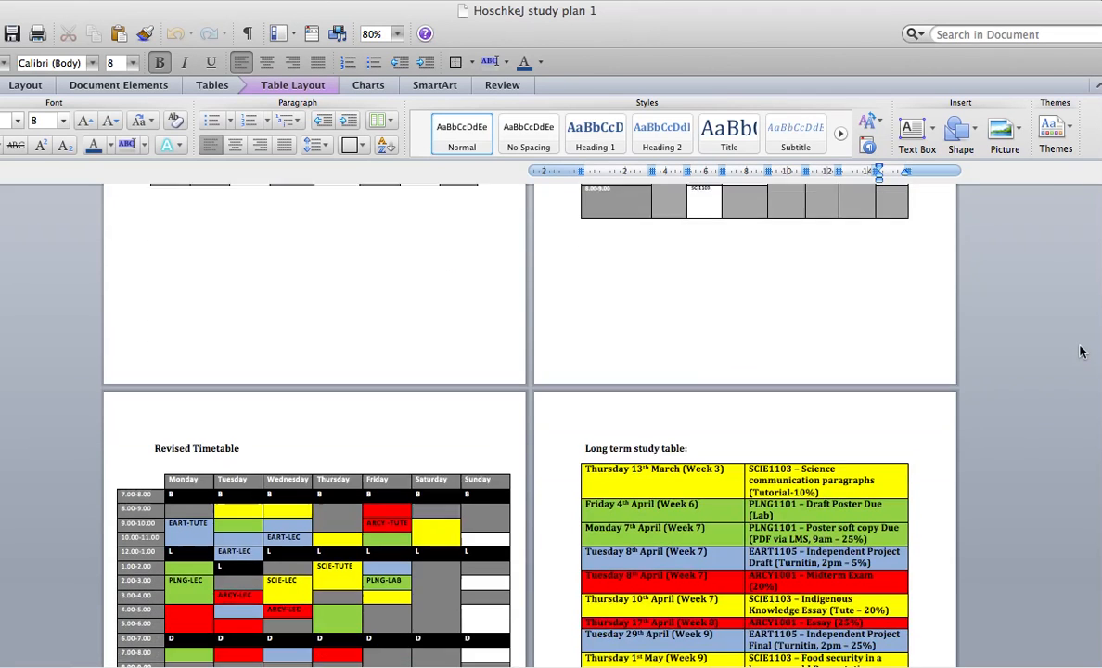
pyautogui.scroll(-1, 1081, 352)
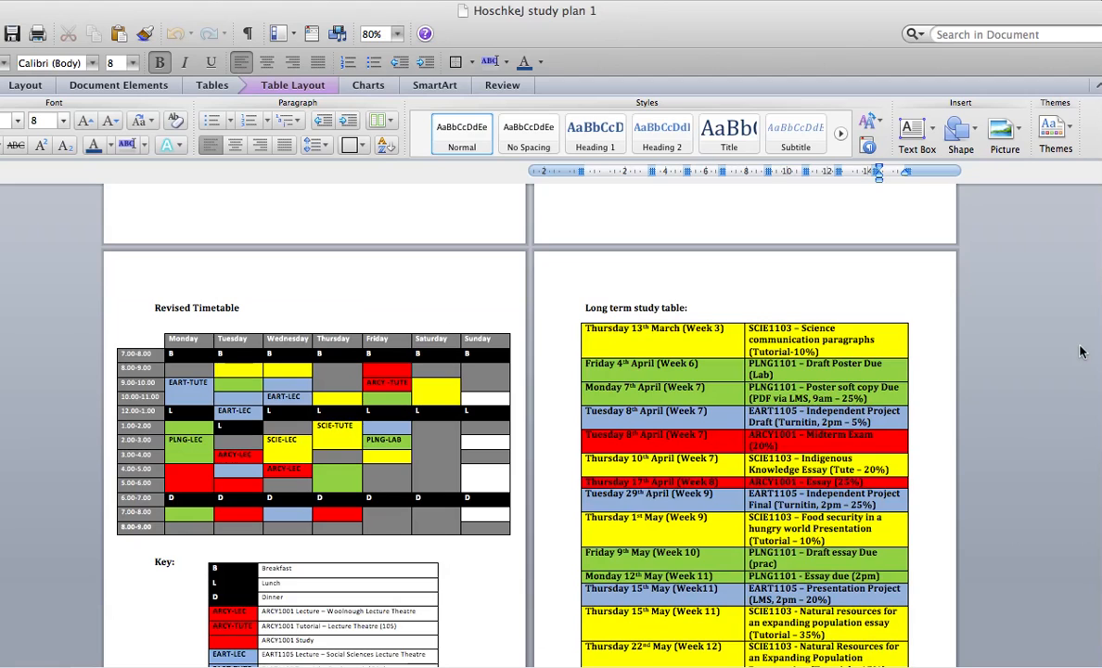
pyautogui.scroll(-2, 1081, 352)
pyautogui.scroll(-2, 1081, 352)
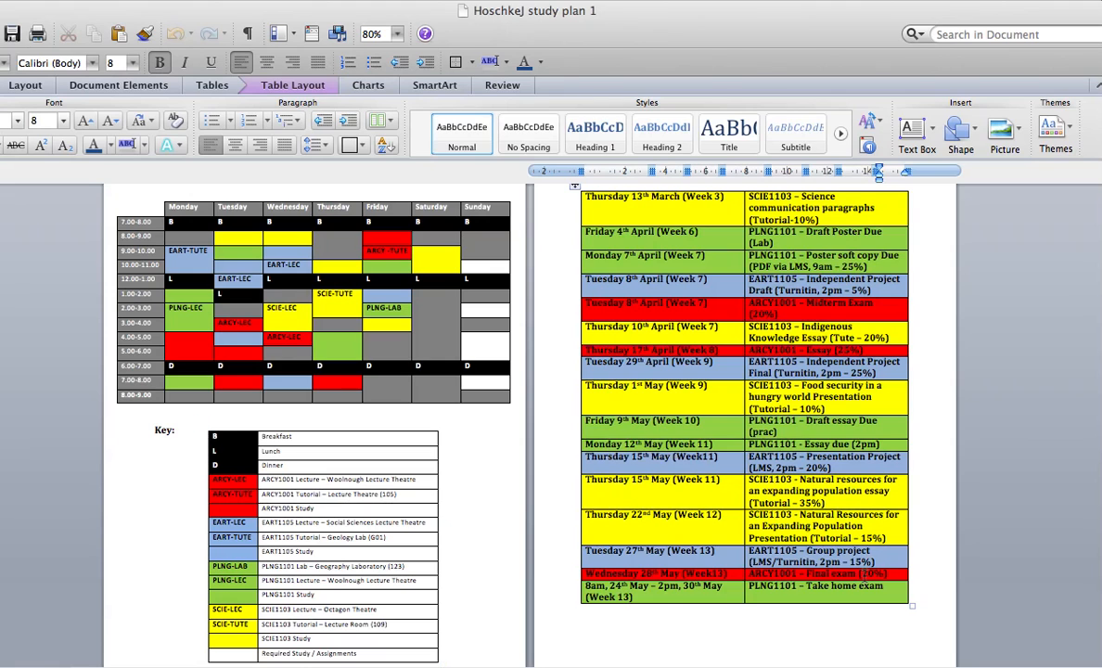
pyautogui.scroll(-6, 936, 561)
pyautogui.scroll(-4, 936, 565)
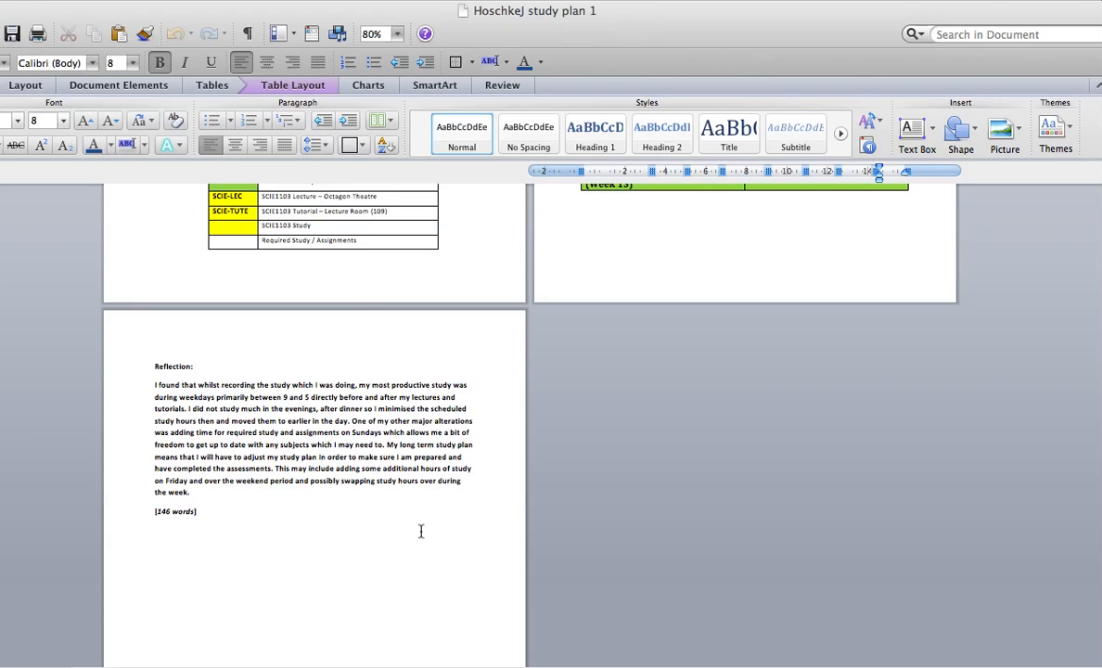
pyautogui.scroll(10, 480, 413)
pyautogui.scroll(10, 480, 413)
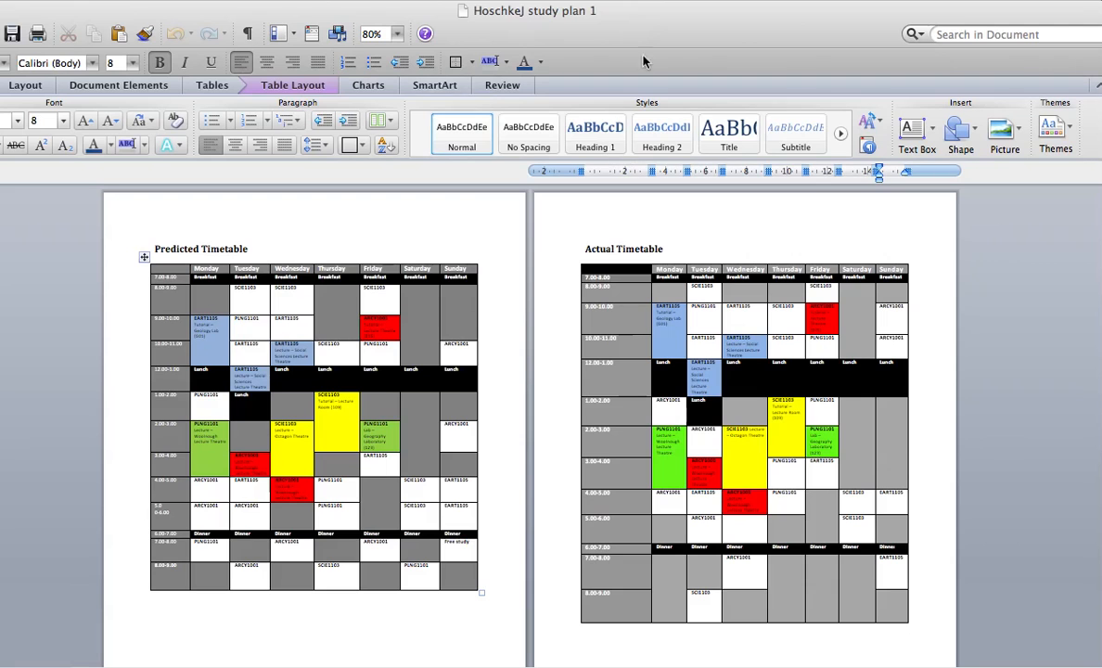
pyautogui.moveTo(109, 20); pyautogui.dragTo(436, 72)
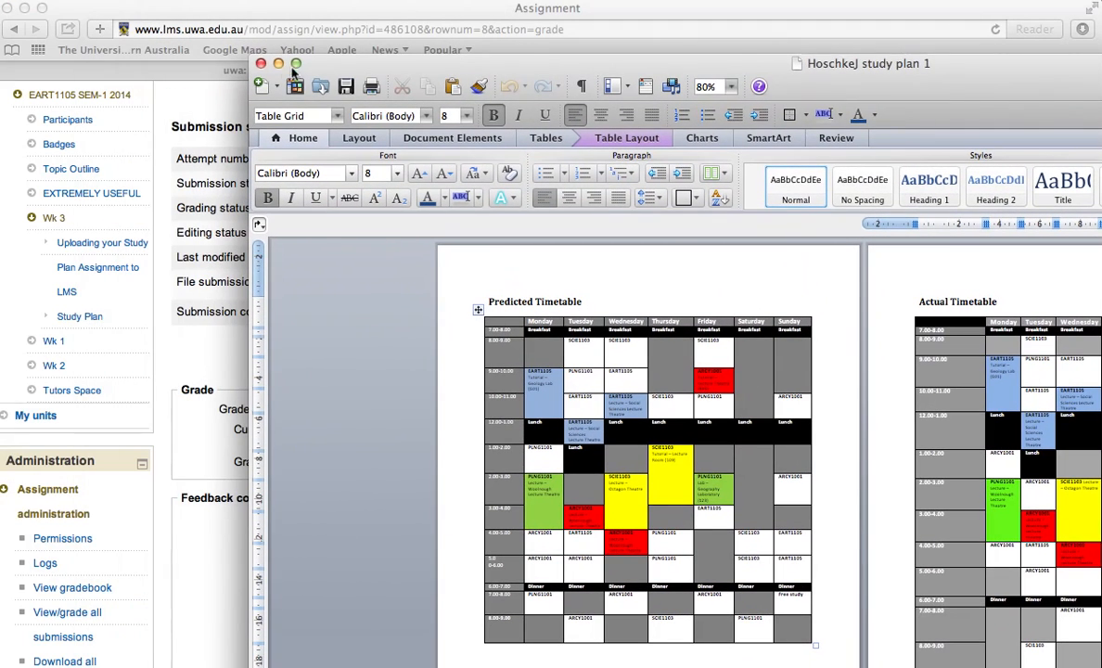
pyautogui.click(261, 63)
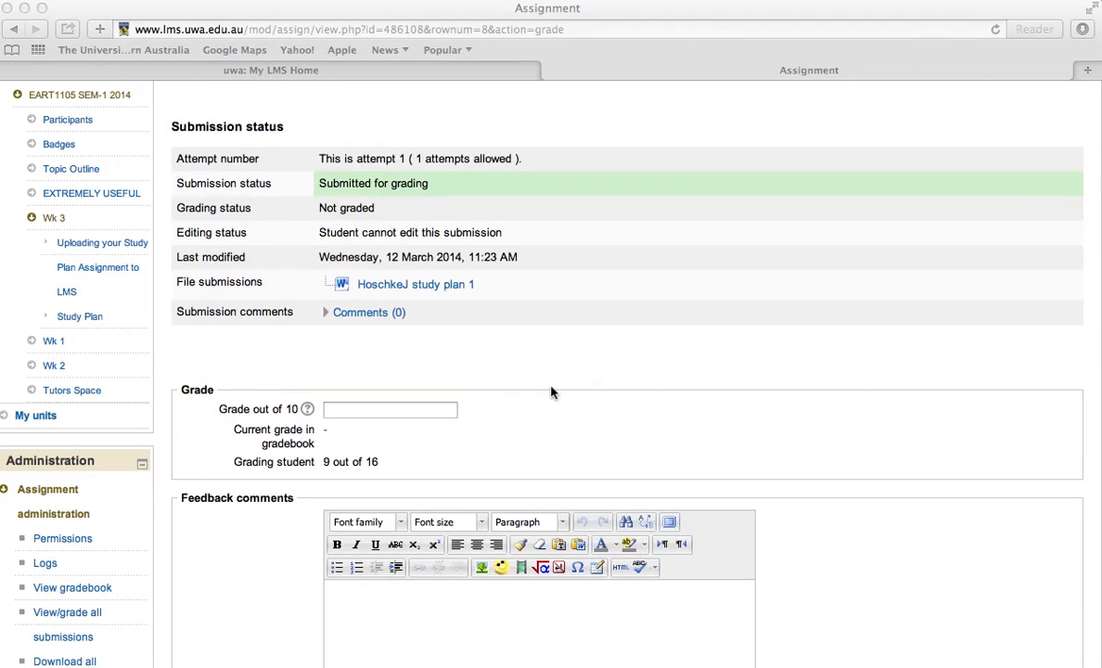
# Step: Set the submission's grade out of 10 to 9.5
pyautogui.click(403, 408)
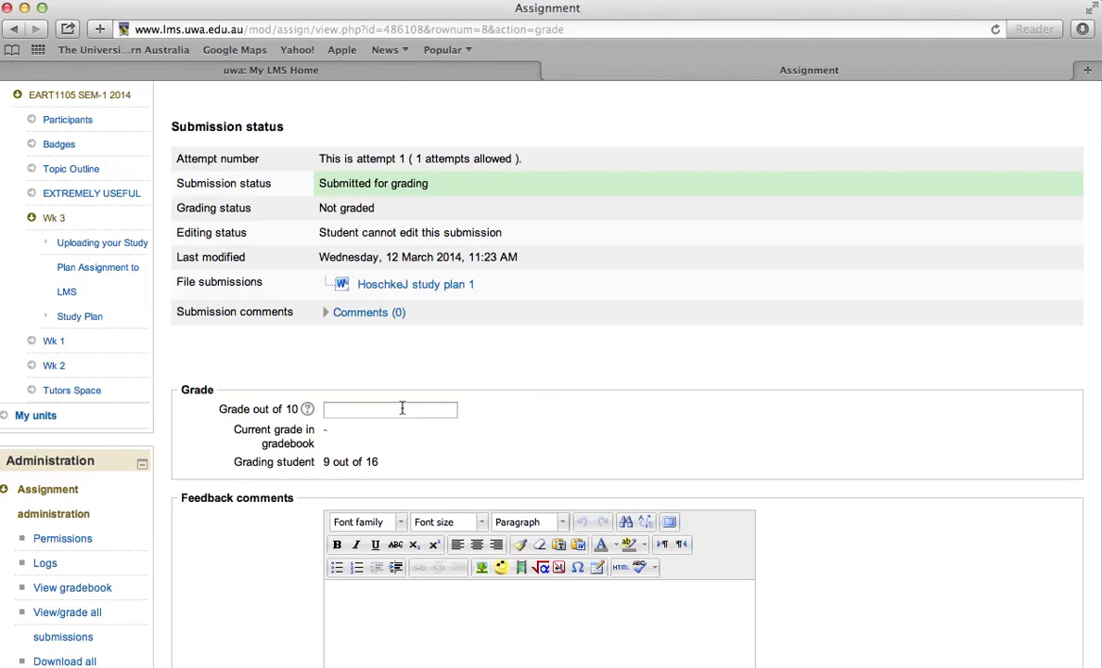
pyautogui.click(403, 409)
pyautogui.write('9.5')
pyautogui.click(526, 448)
# Step: Write feedback greeting the student by name: "Excellent, good use of BLAh, could improve reflection by checking English etc etc", signed with the tutor's first name
pyautogui.scroll(-3, 526, 448)
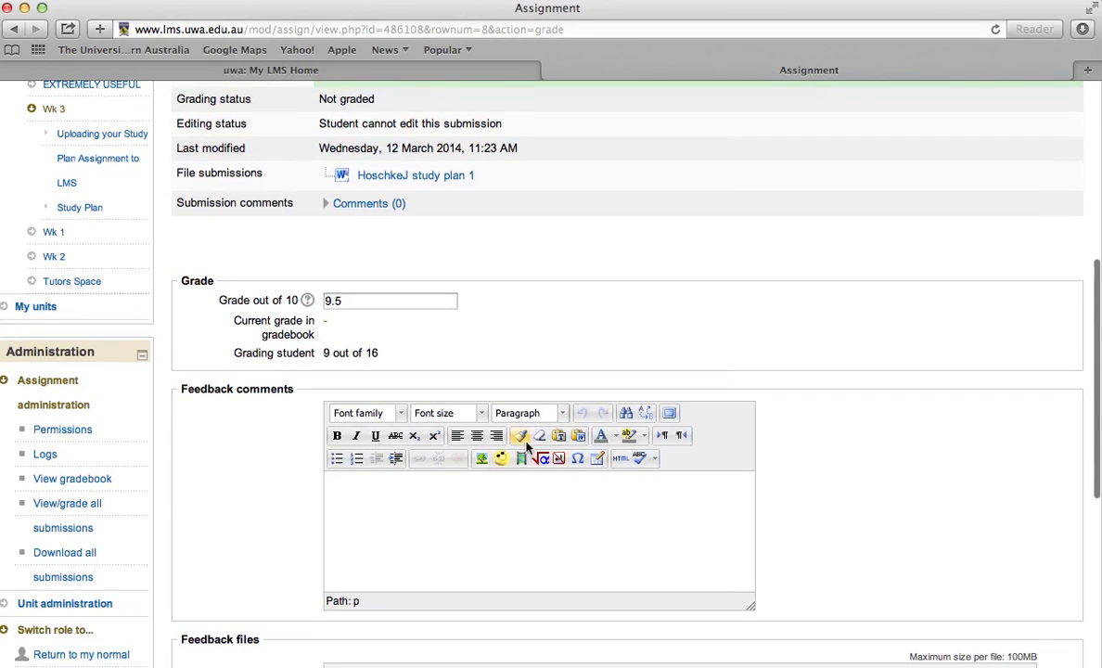
pyautogui.click(366, 491)
pyautogui.scroll(10, 366, 491)
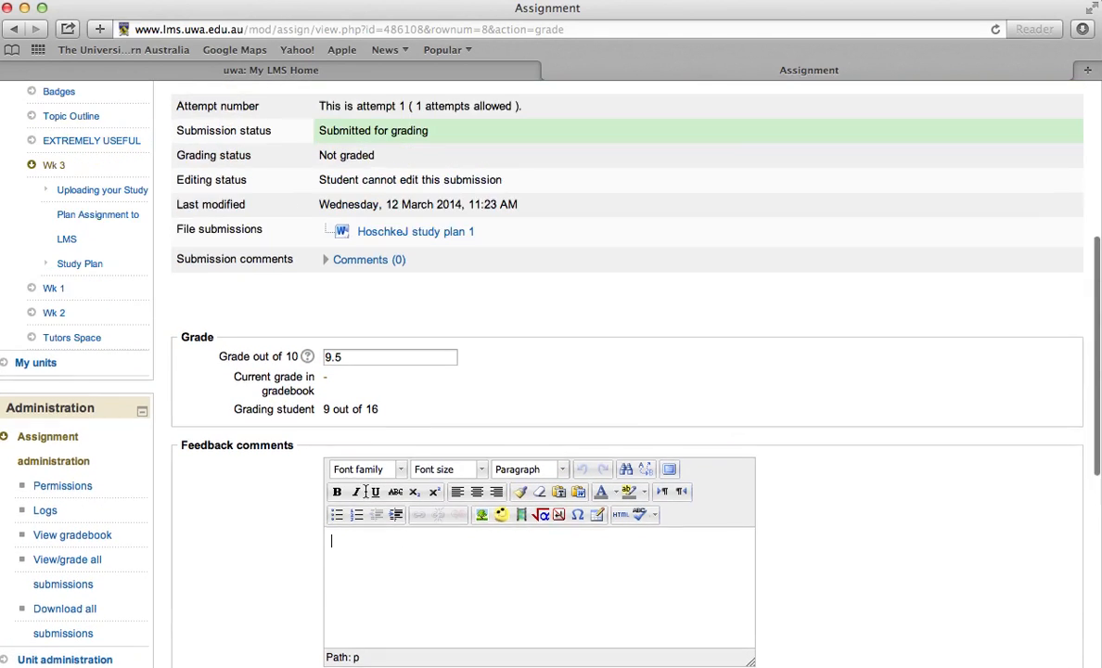
pyautogui.scroll(-9, 366, 491)
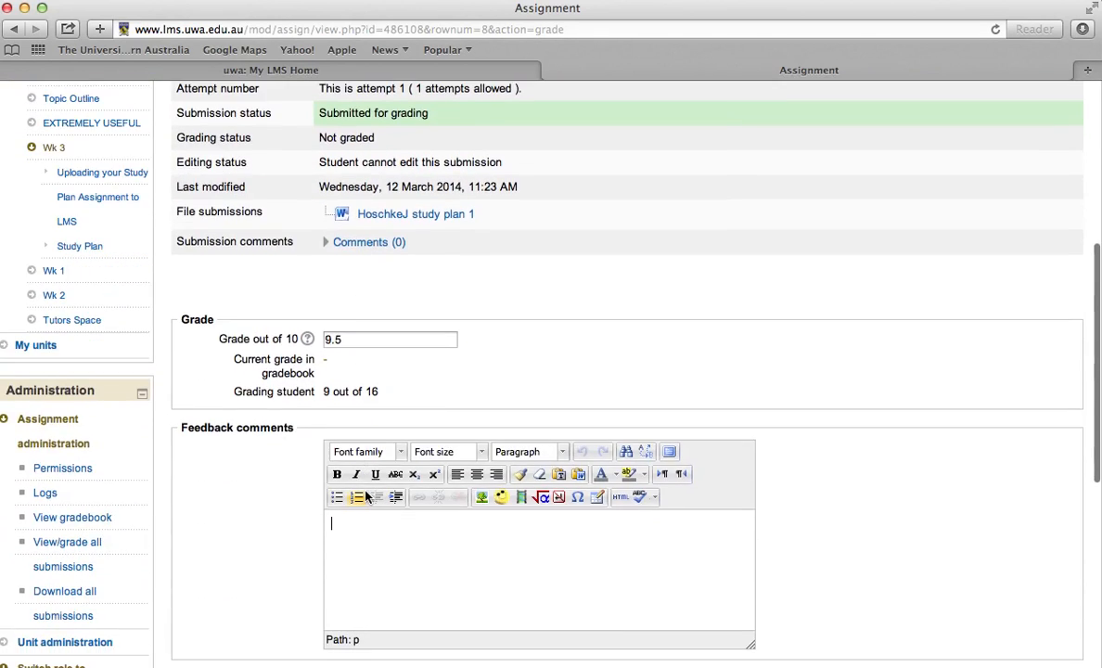
pyautogui.write('Hello Jame')
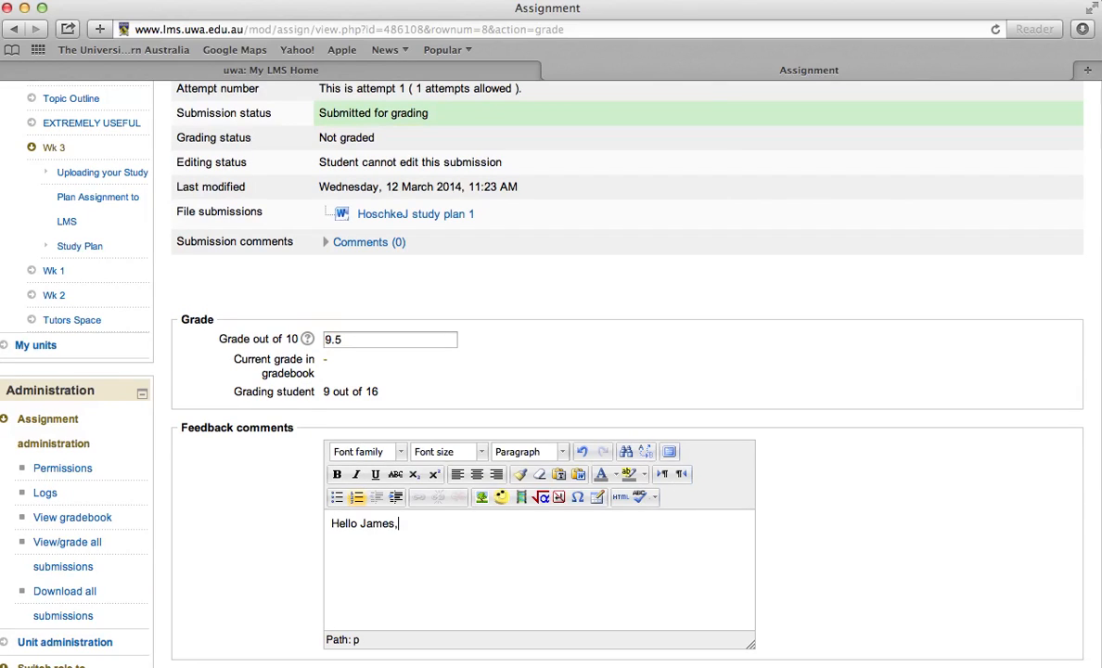
pyautogui.write('s,')
pyautogui.press('Return')
pyautogui.write('Excellent, good use ')
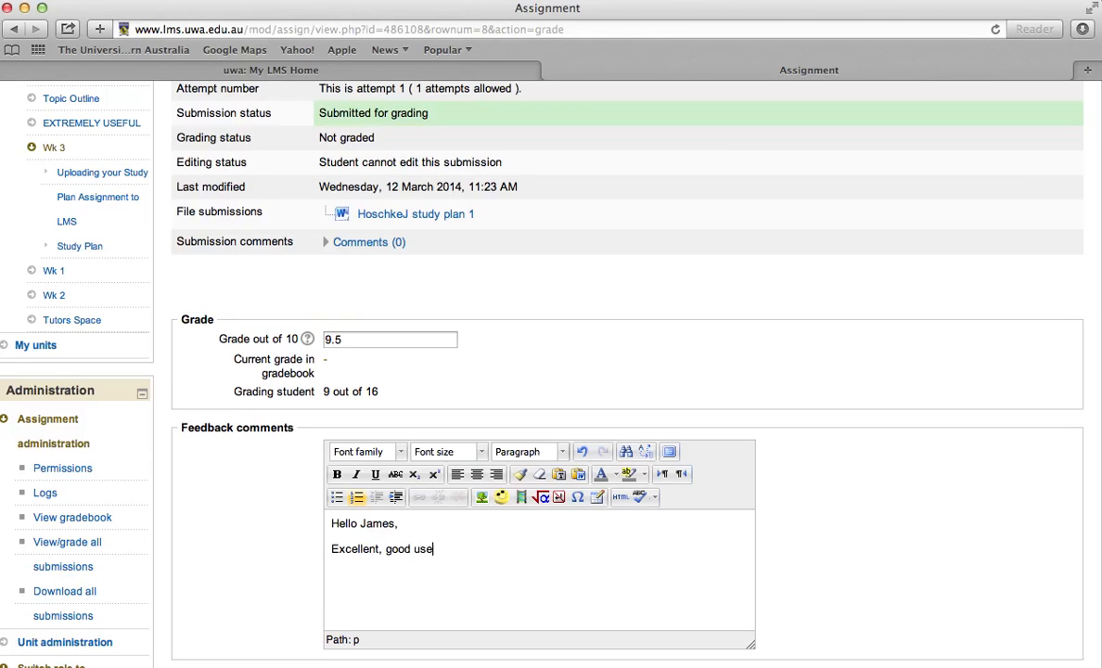
pyautogui.write('of BLAh, could improve reflection by checking Engli')
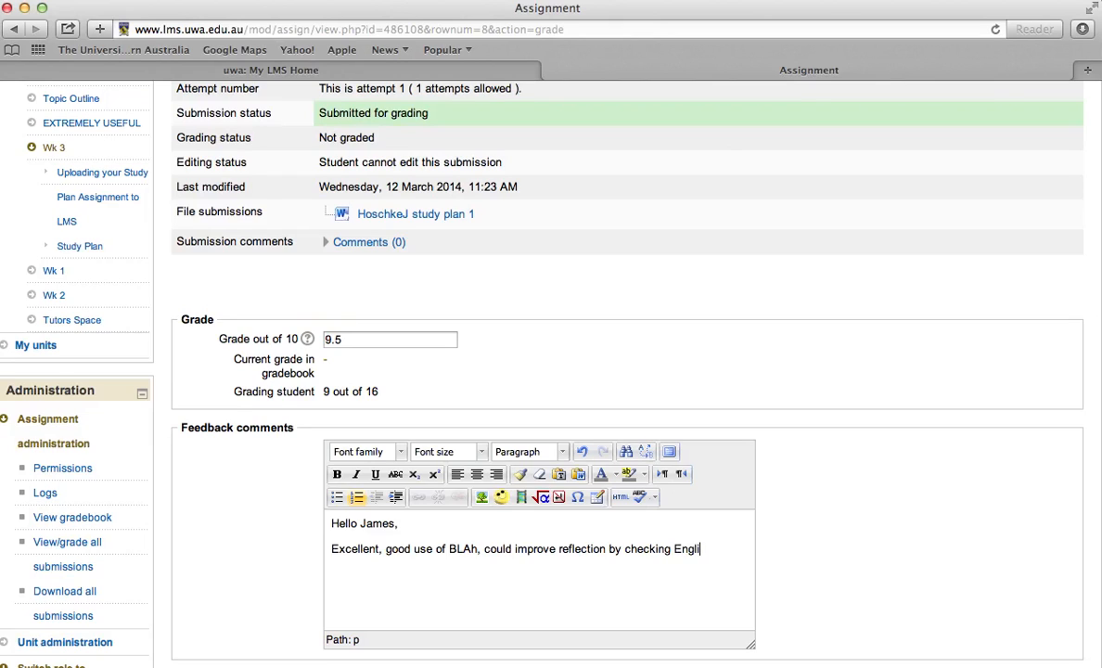
pyautogui.write('sh etc etc')
pyautogui.press('Return')
pyautogui.write('Mary')
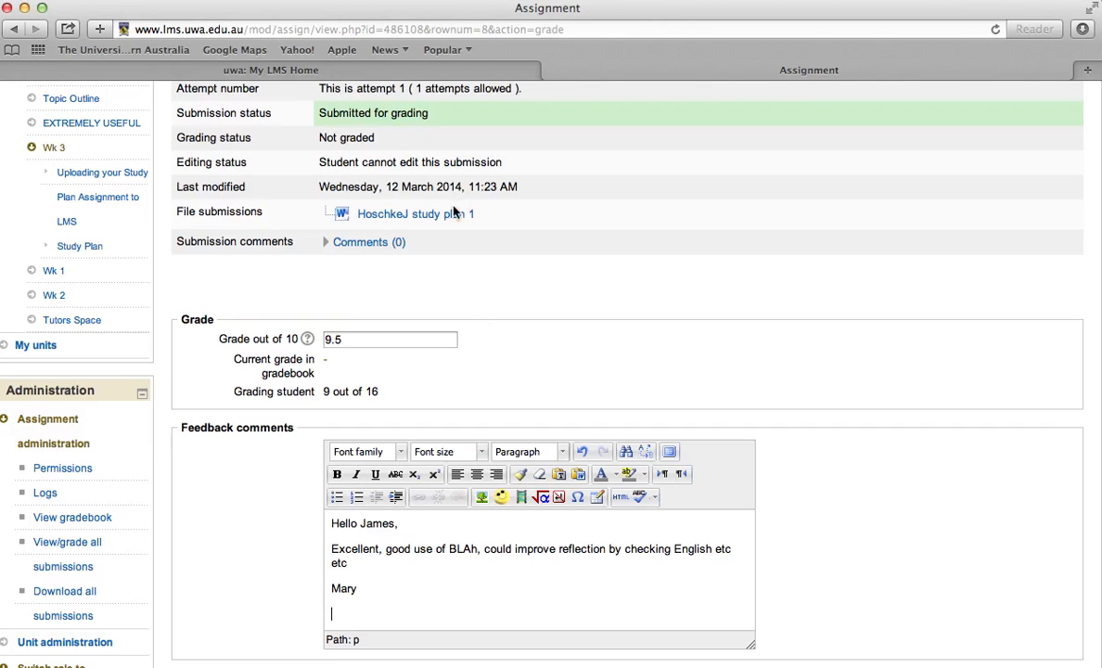
# Step: Check the submission details against the entered grade and feedback, save the changes and return to the group's grading table
pyautogui.scroll(2, 569, 216)
pyautogui.scroll(4, 569, 216)
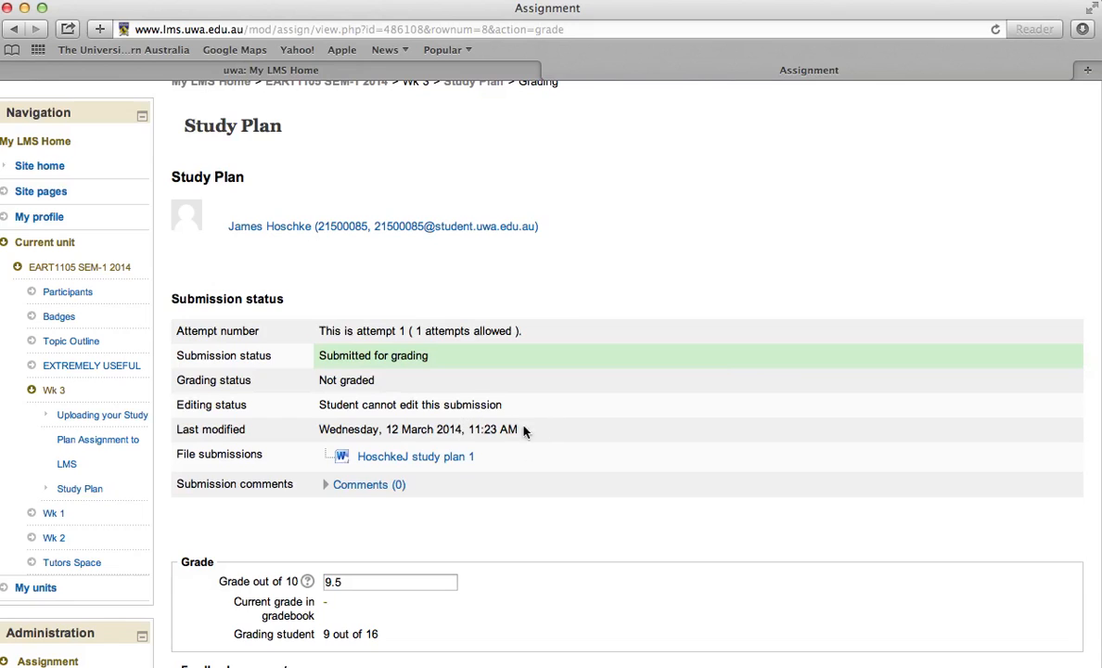
pyautogui.scroll(-5, 632, 512)
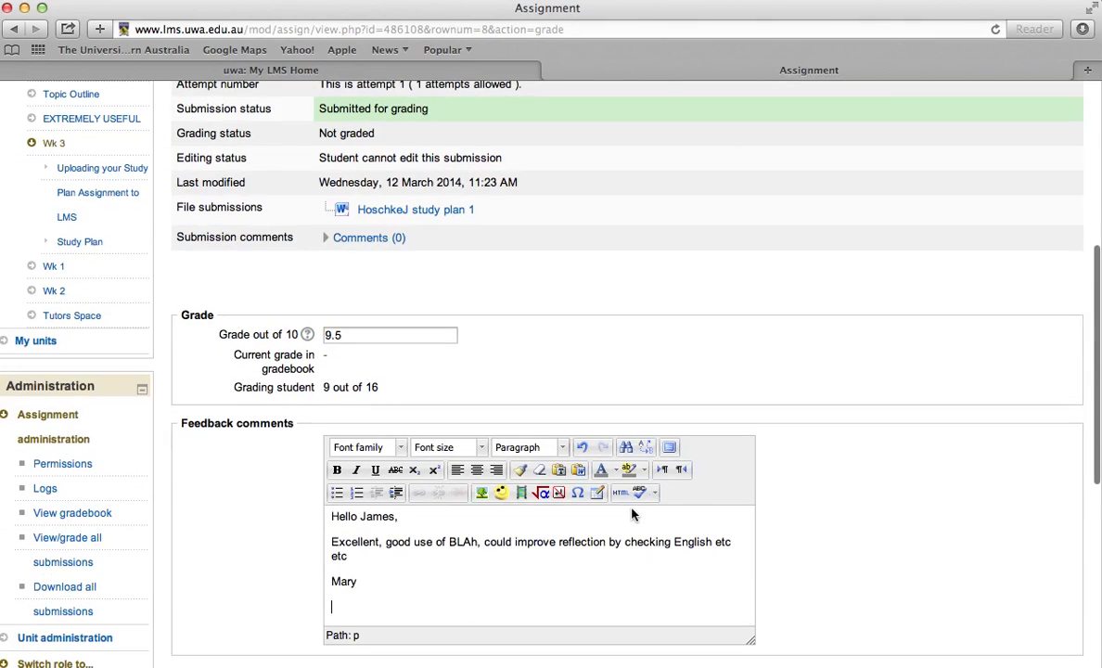
pyautogui.scroll(3, 632, 512)
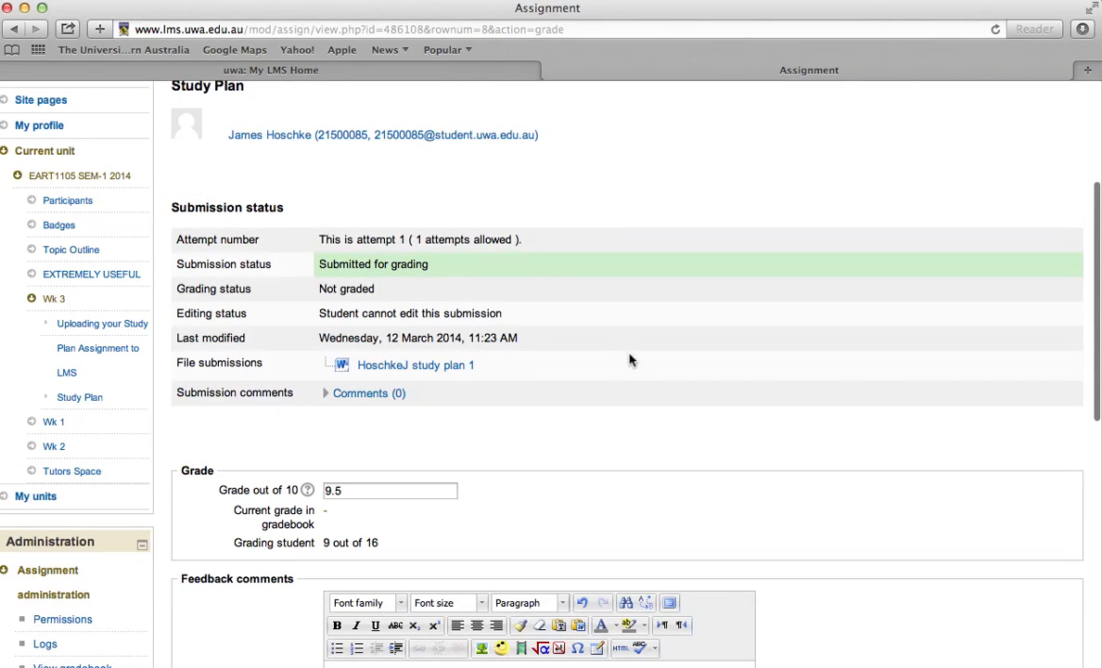
pyautogui.scroll(-10, 624, 352)
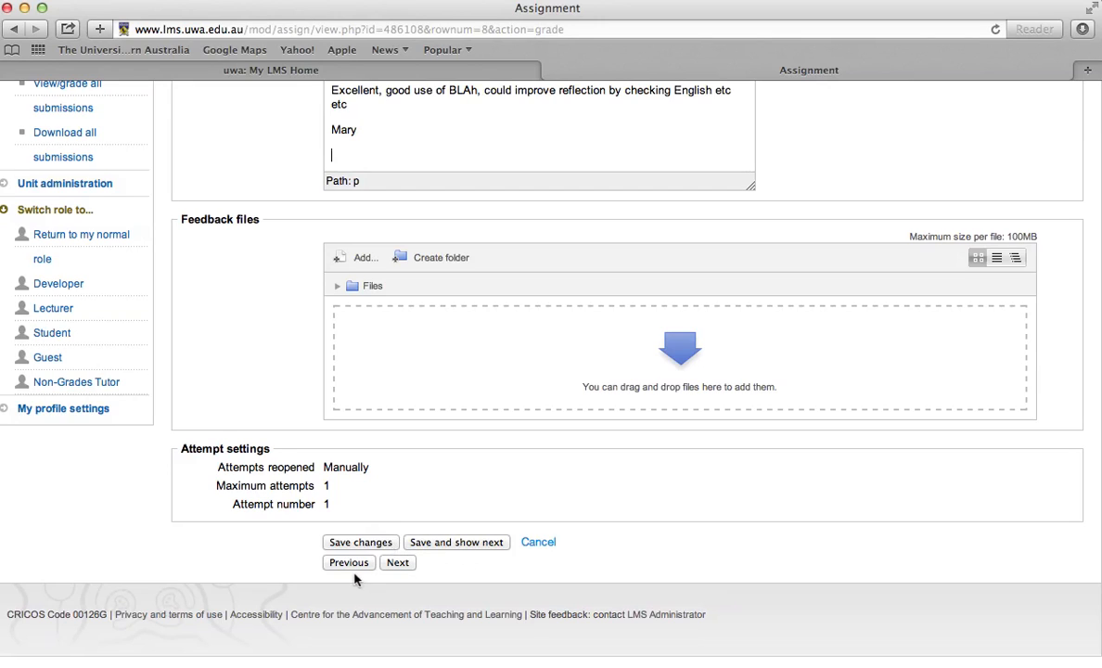
pyautogui.click(377, 545)
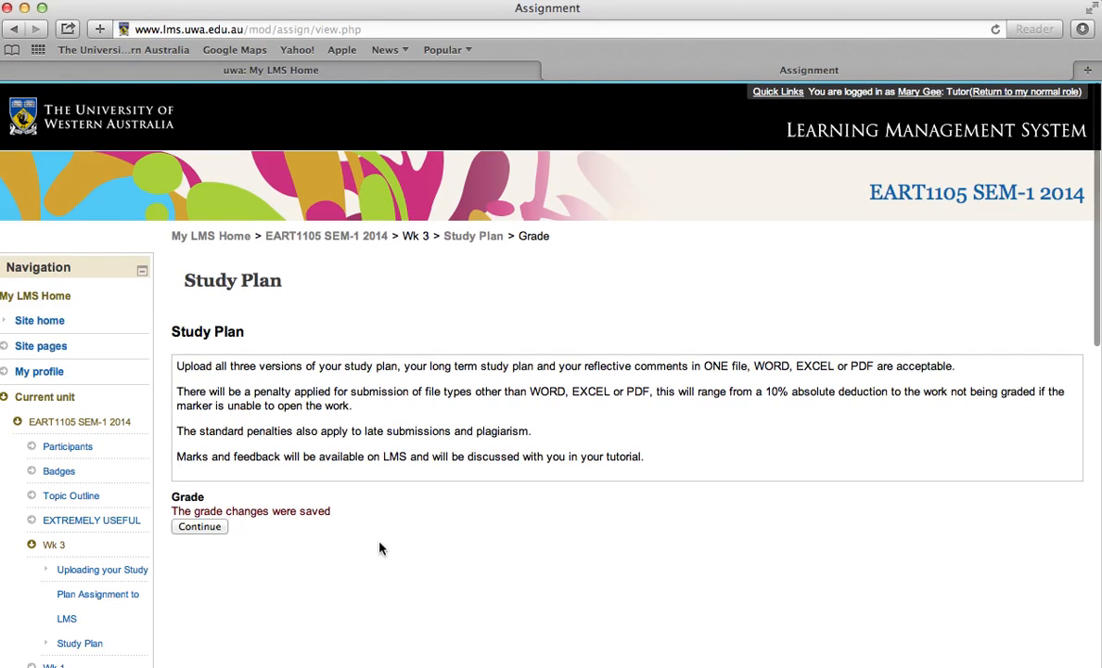
pyautogui.click(203, 527)
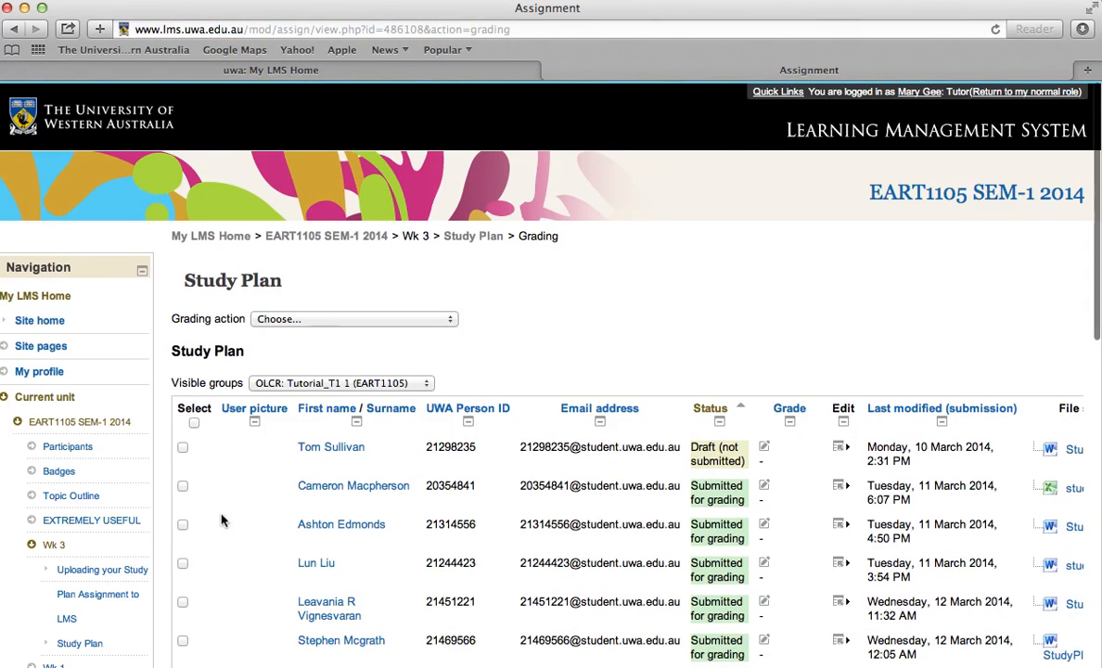
# Step: Examine the newly graded submission's row for its status, grade, grading date, feedback comments and final grade
pyautogui.scroll(-5, 585, 369)
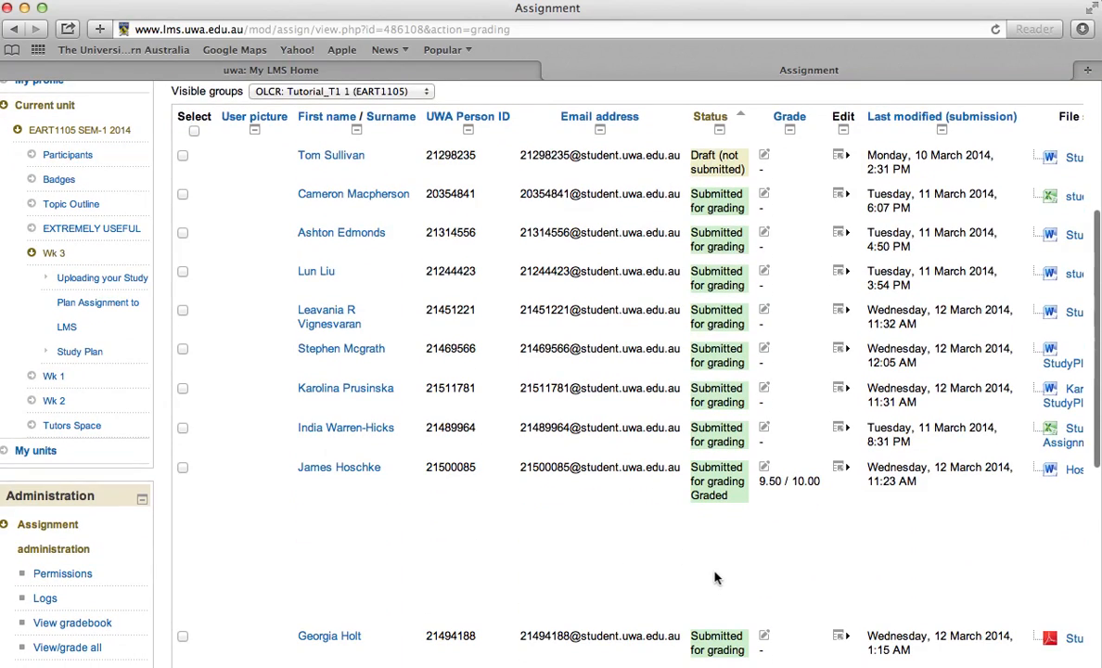
pyautogui.scroll(-3, 714, 577)
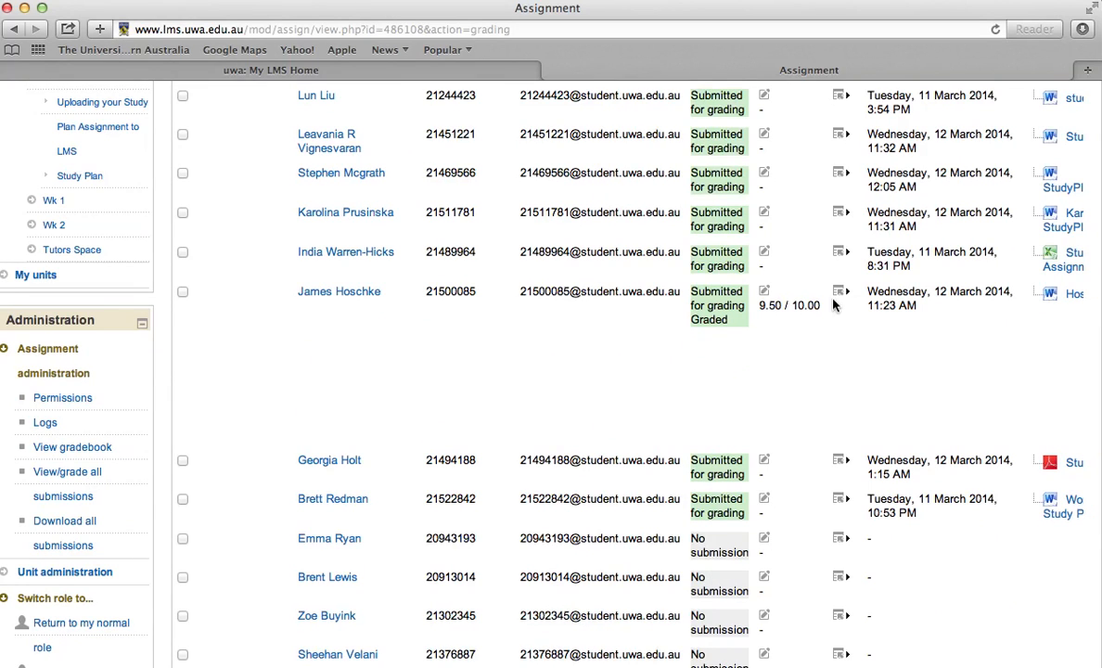
pyautogui.hscroll(6, 817, 339)
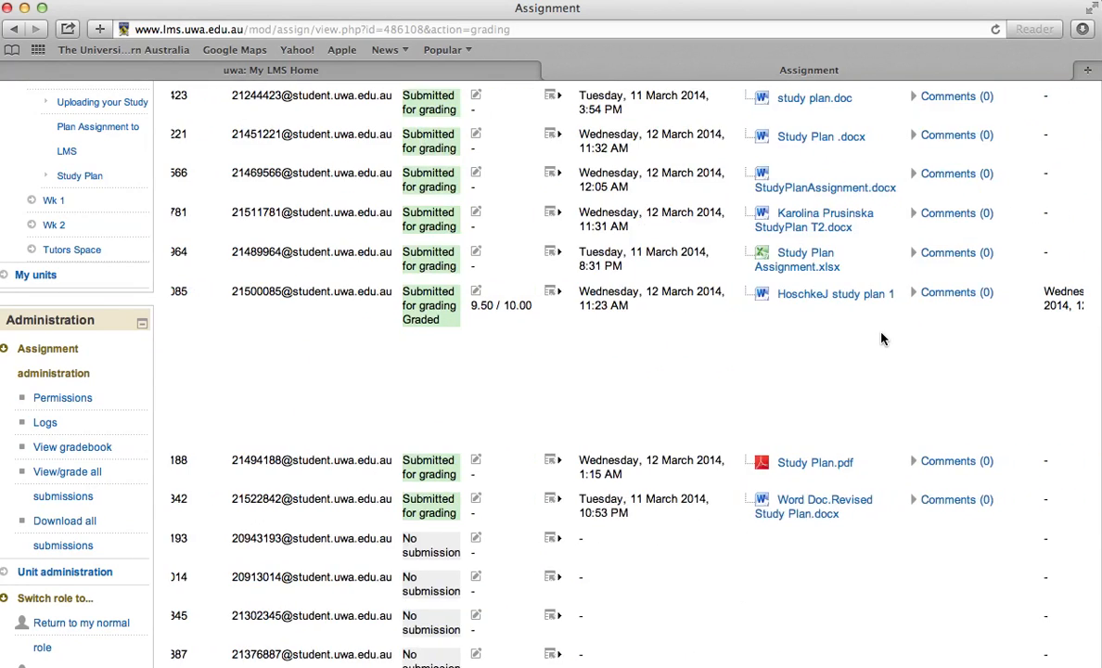
pyautogui.hscroll(7, 883, 339)
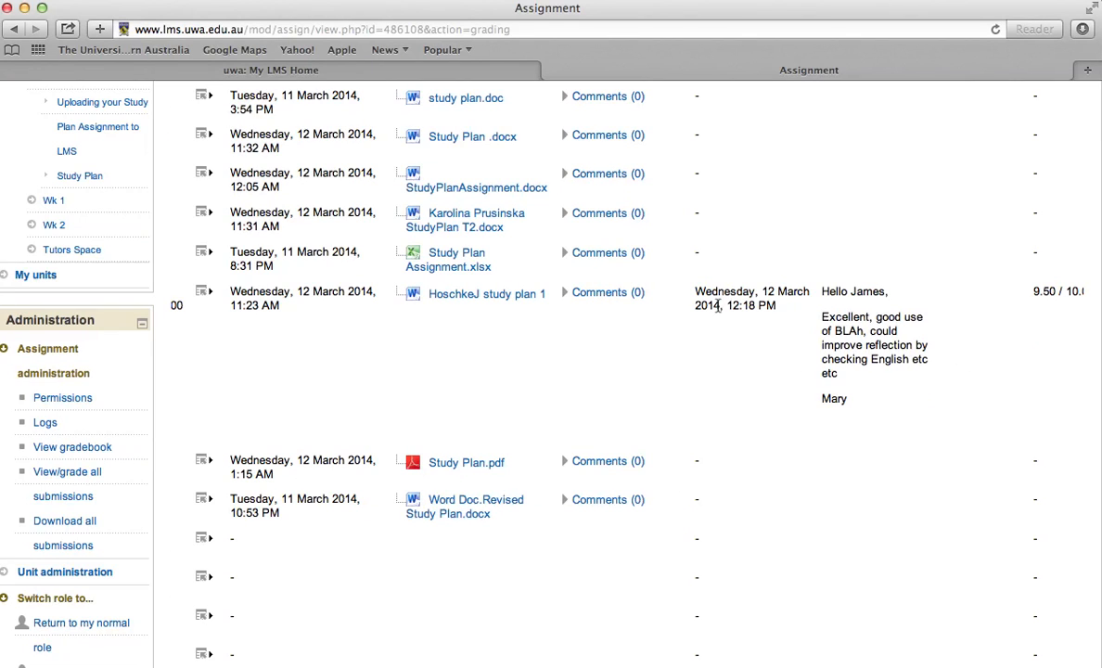
pyautogui.hscroll(1, 924, 420)
pyautogui.hscroll(-10, 924, 422)
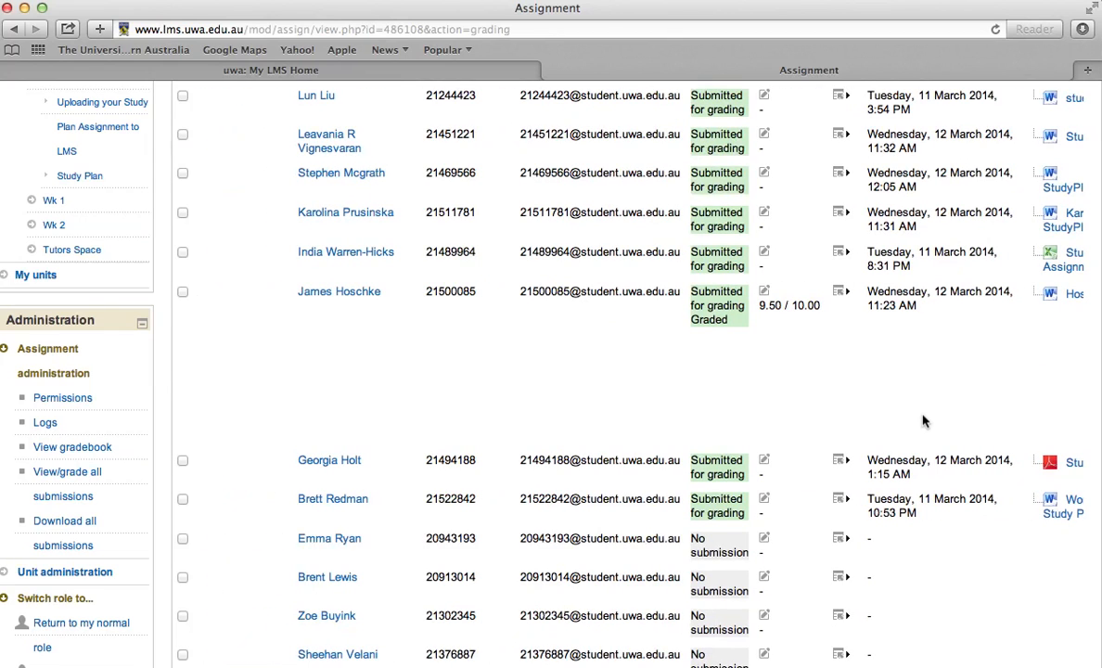
# Step: Reopen the graded submission's form, review its saved grade and feedback comments, and cancel back to the group's grading table
pyautogui.click(764, 293)
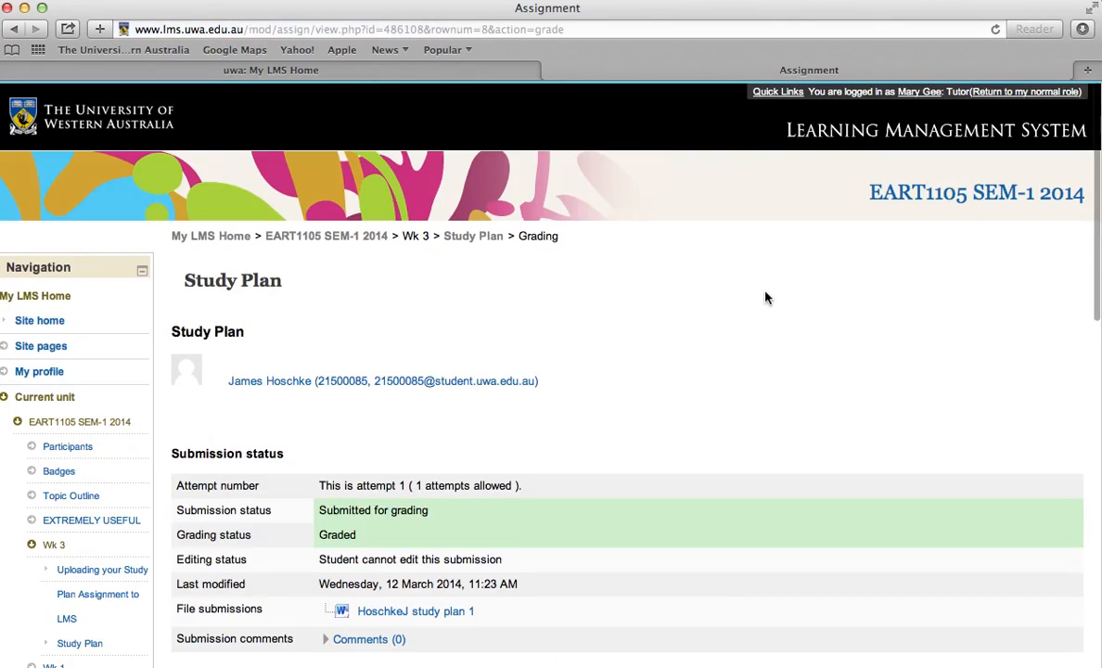
pyautogui.scroll(-5, 766, 297)
pyautogui.scroll(-5, 766, 297)
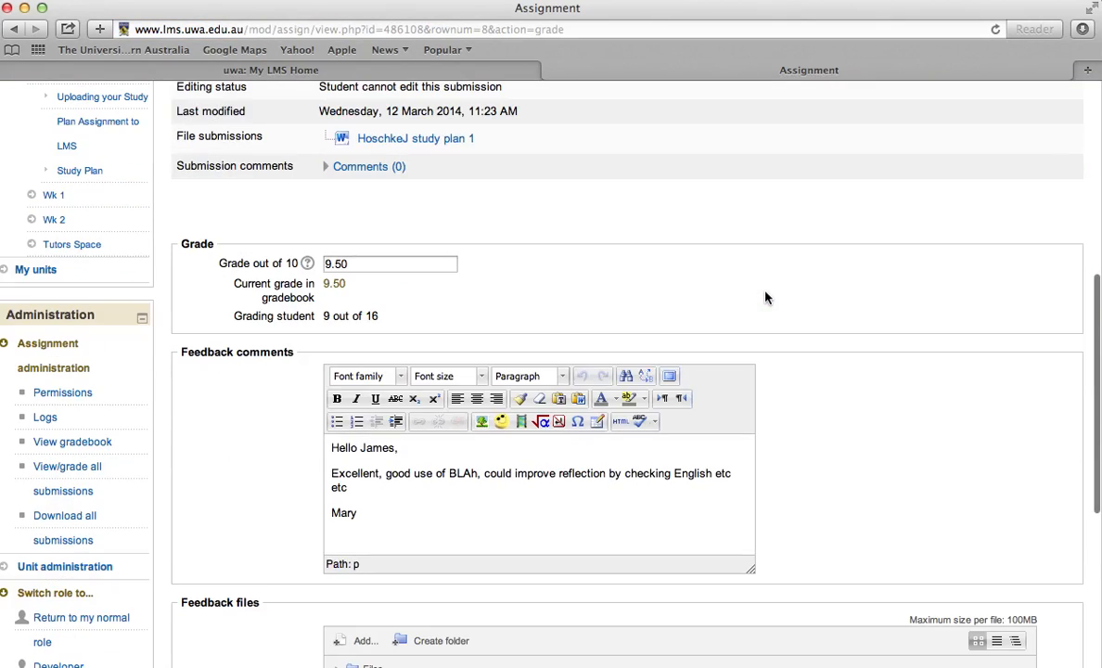
pyautogui.scroll(-10, 767, 297)
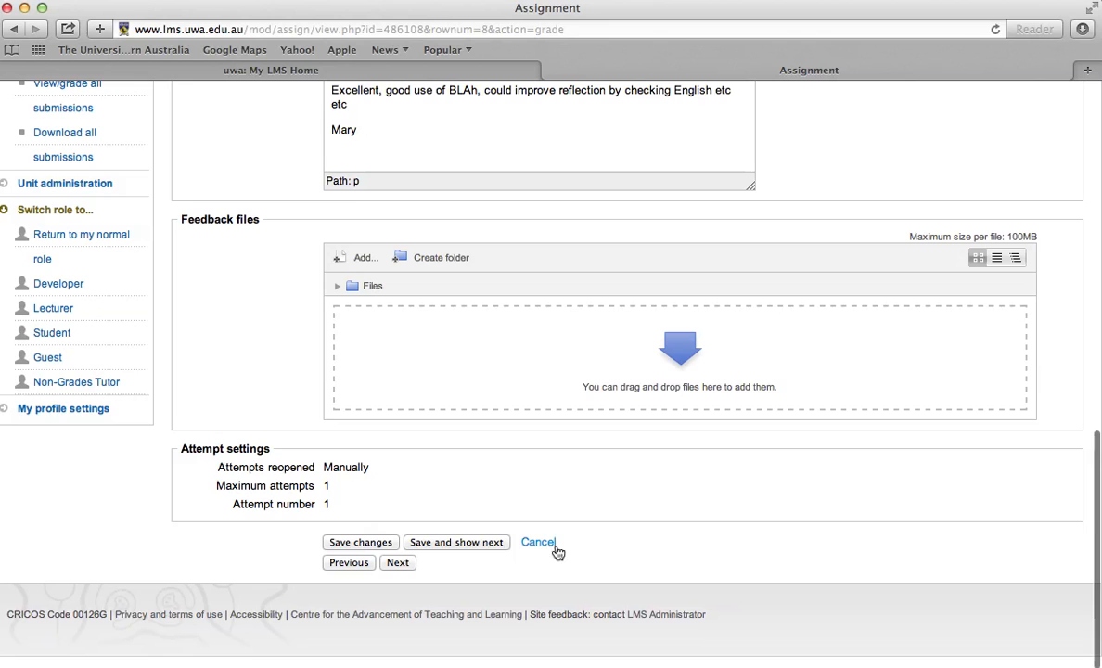
pyautogui.click(540, 544)
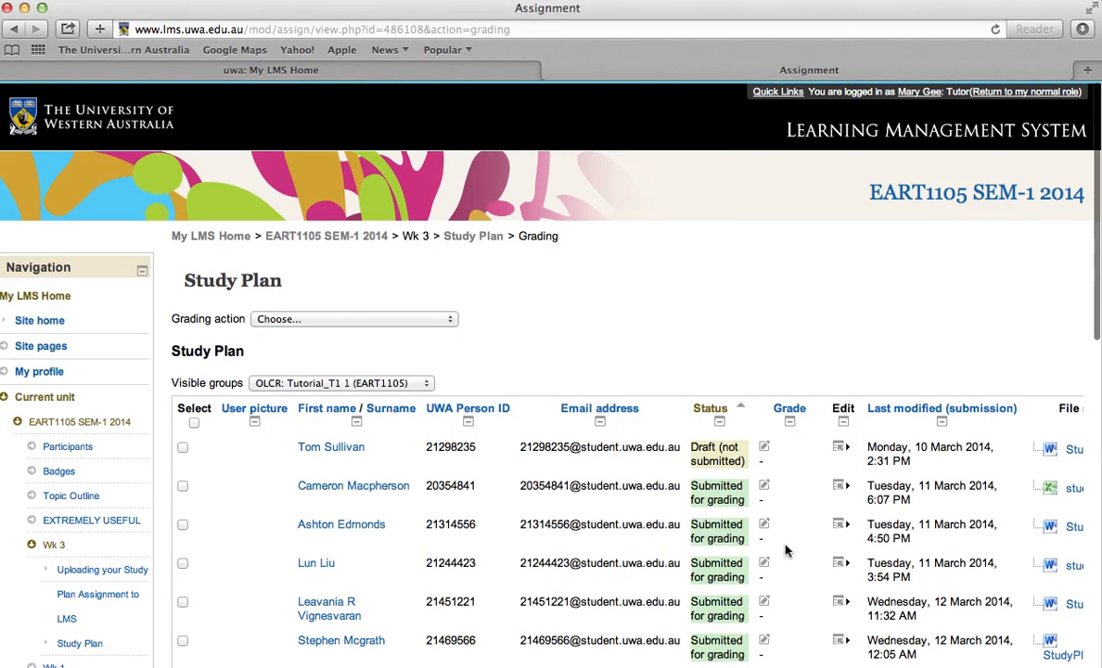
pyautogui.scroll(-3, 784, 551)
pyautogui.scroll(-5, 784, 552)
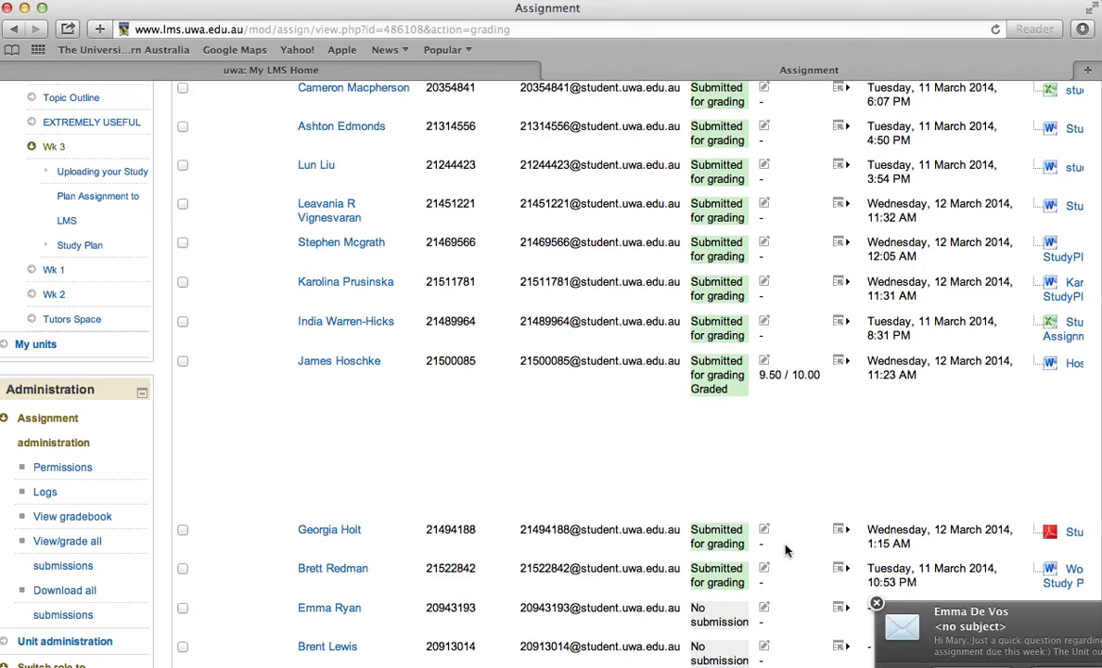
# Step: Show the edit actions for the ungraded PDF submission, look over the group's grading table, and close the actions
pyautogui.click(841, 530)
pyautogui.click(877, 605)
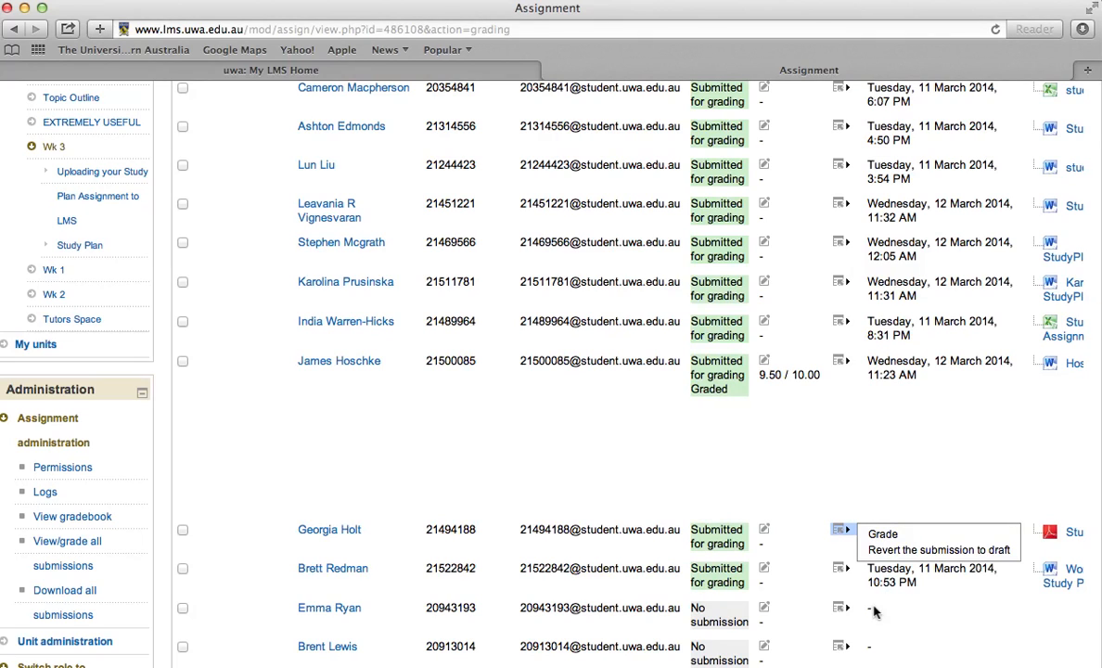
pyautogui.scroll(-3, 199, 597)
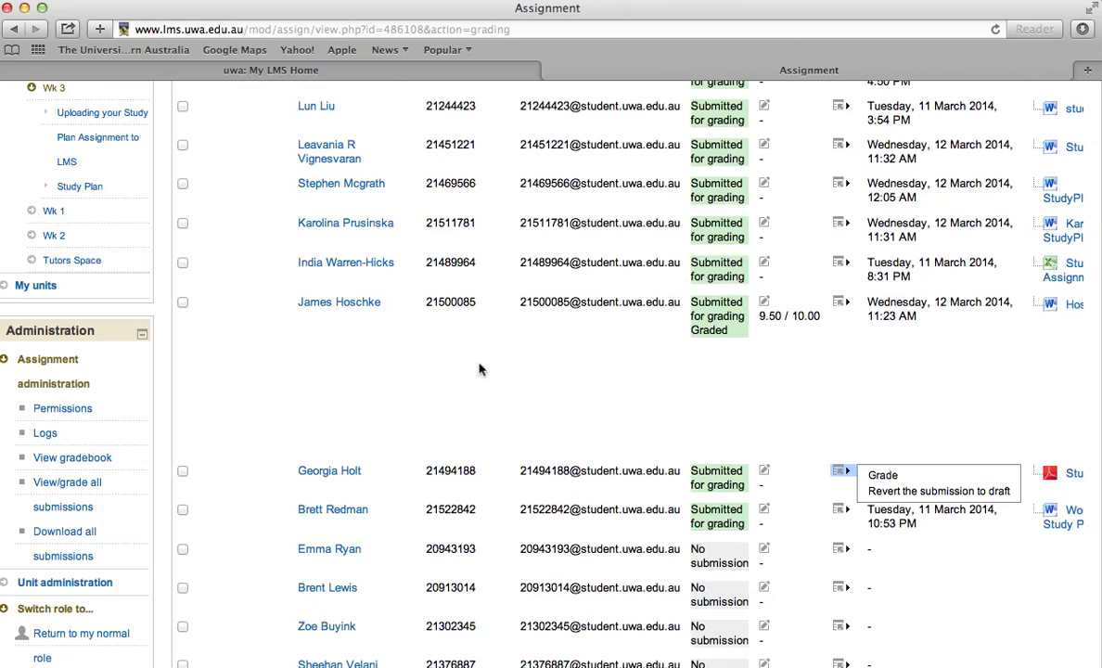
pyautogui.scroll(2, 480, 368)
pyautogui.scroll(8, 480, 369)
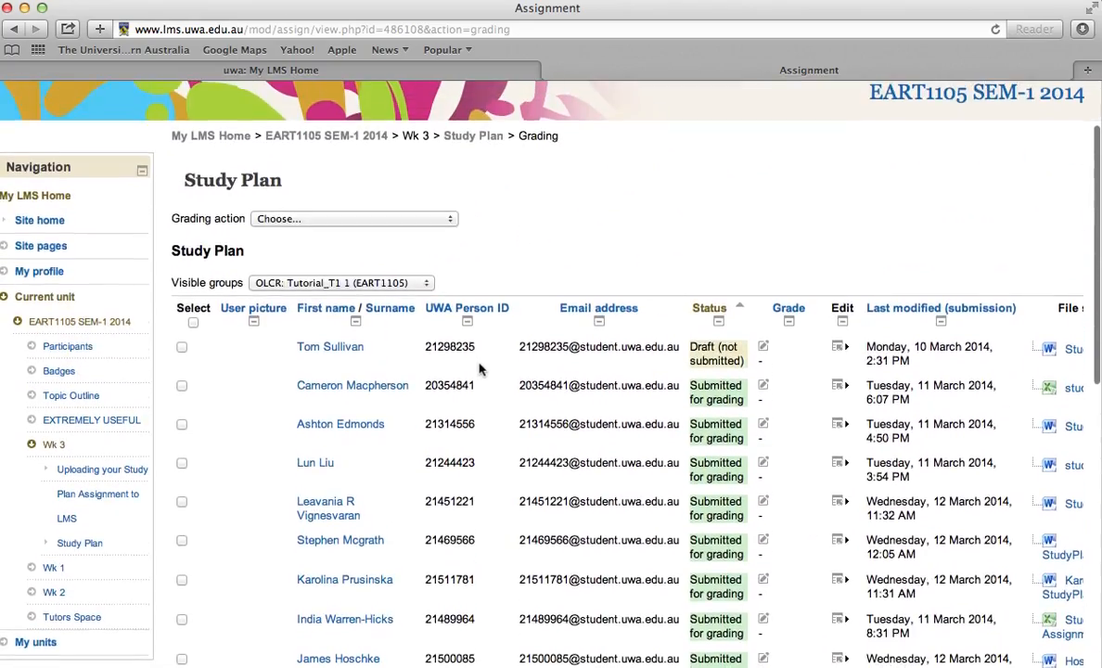
pyautogui.scroll(-8, 479, 368)
pyautogui.scroll(-1, 480, 369)
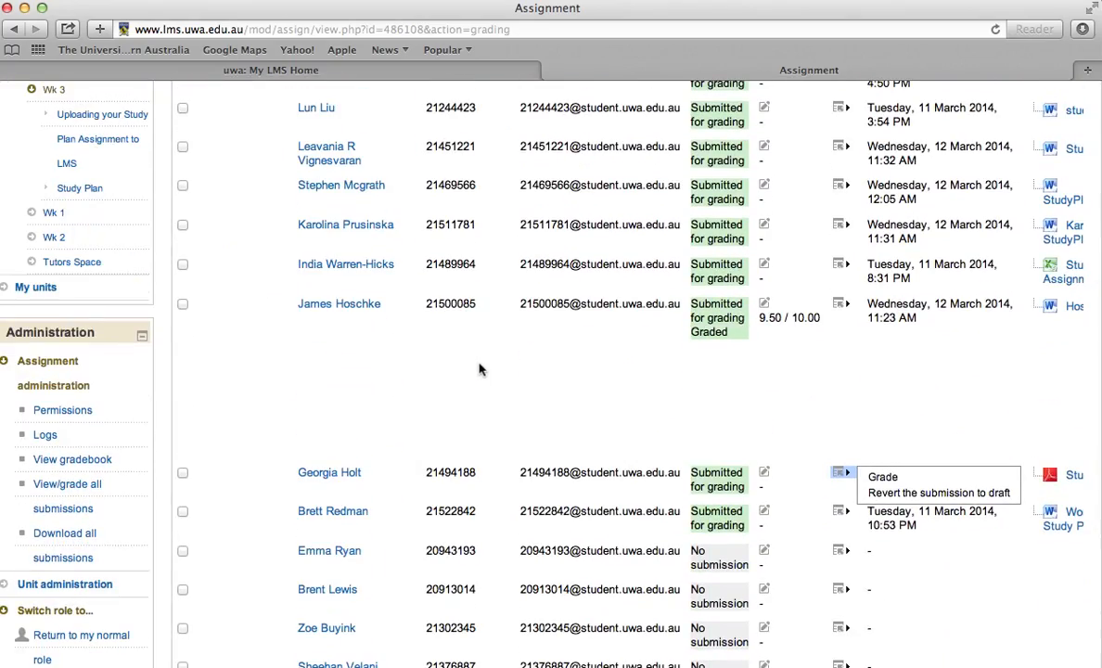
pyautogui.click(861, 375)
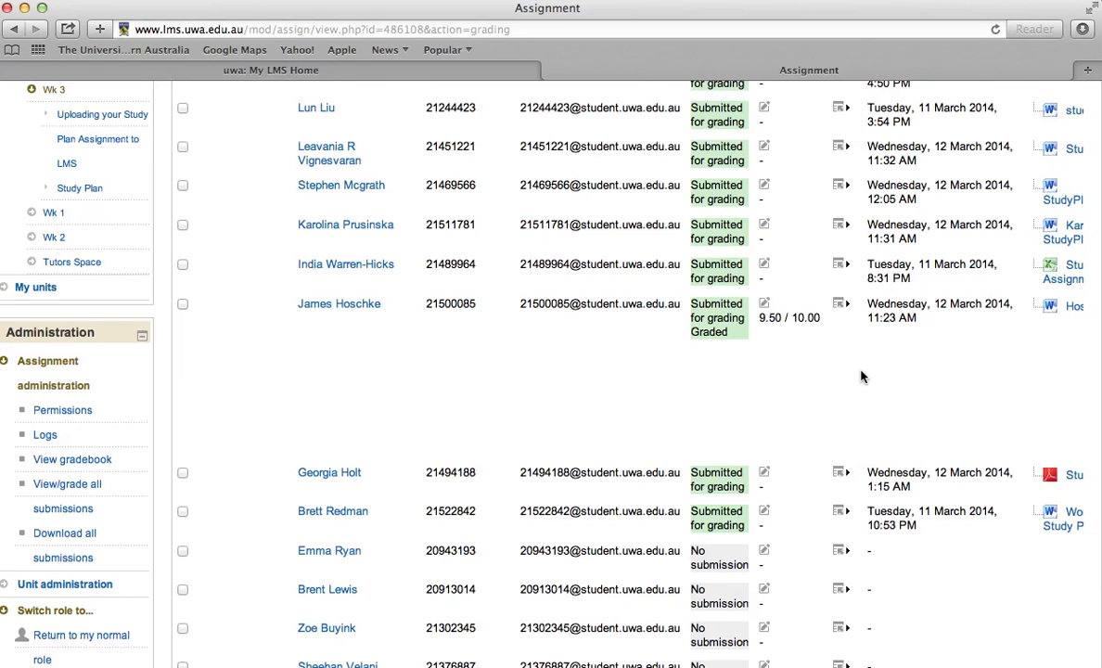
# Step: Check the edit actions for the graded submission, and look over the students without submissions and the grading options below the table
pyautogui.click(841, 305)
pyautogui.moveTo(841, 311)
pyautogui.scroll(-5, 711, 279)
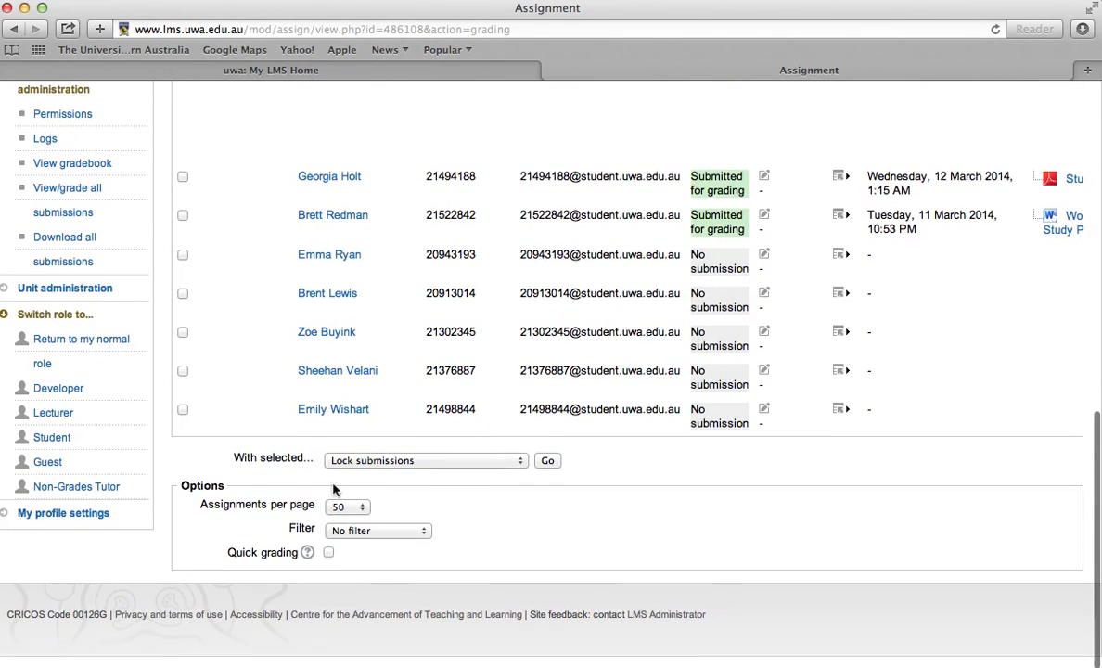
pyautogui.scroll(7, 649, 501)
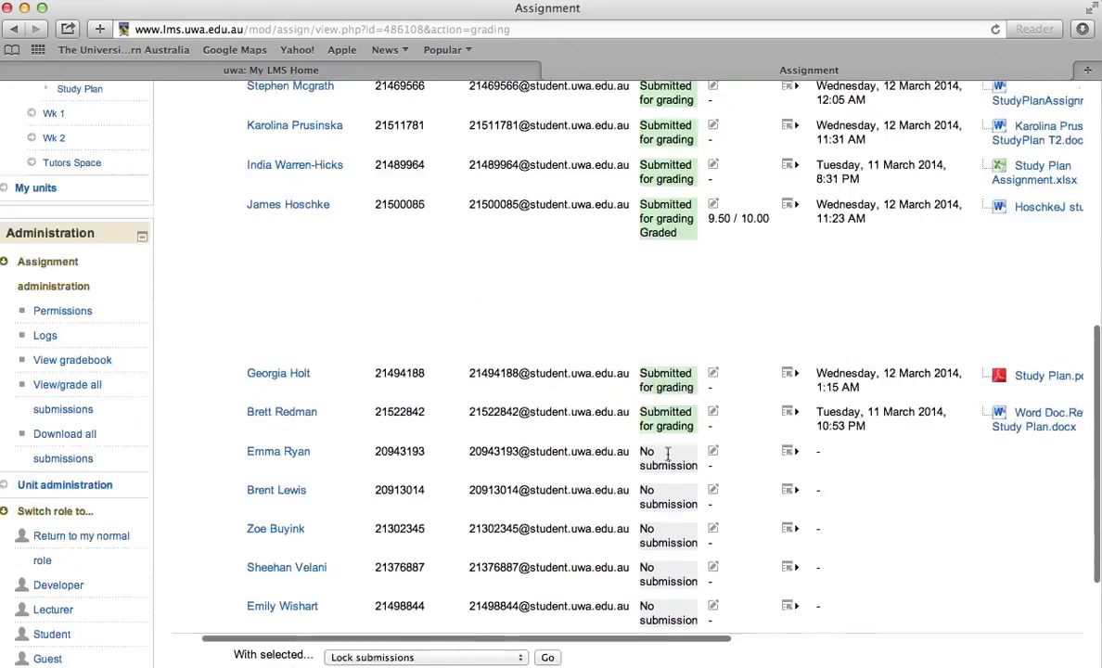
pyautogui.scroll(6, 668, 451)
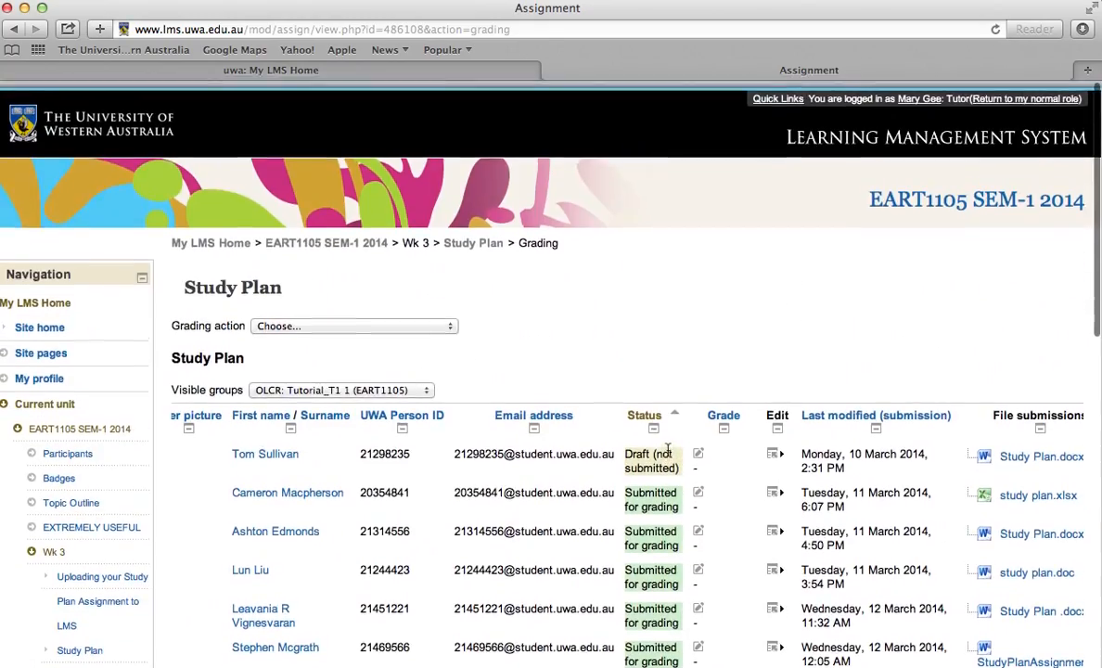
# Step: Examine the group's grading table across its columns, from student details and status to grades, file submissions and submission comments
pyautogui.scroll(-4, 667, 451)
pyautogui.hscroll(5, 665, 455)
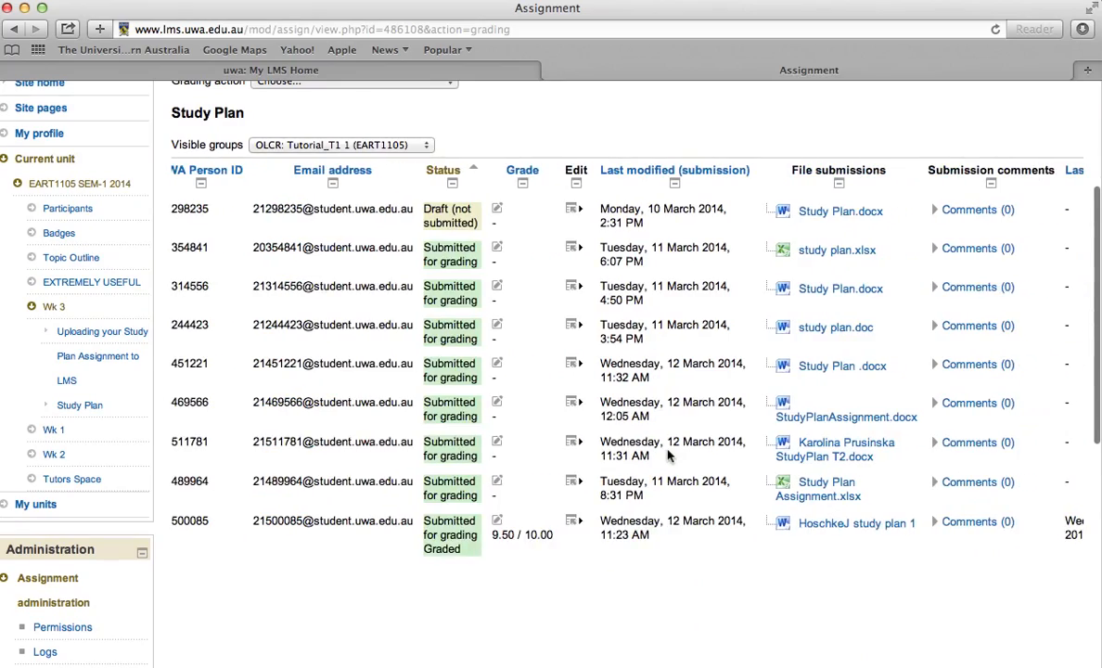
pyautogui.hscroll(5, 665, 456)
pyautogui.hscroll(-10, 665, 456)
pyautogui.hscroll(4, 664, 457)
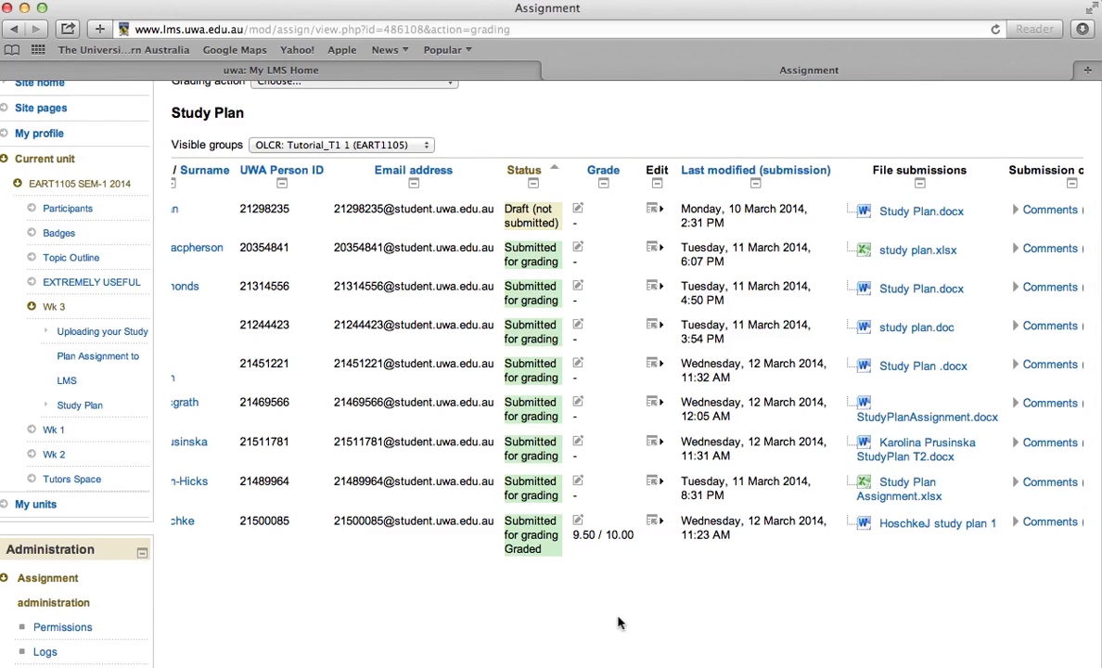
pyautogui.hscroll(-2, 554, 615)
pyautogui.scroll(-1, 554, 616)
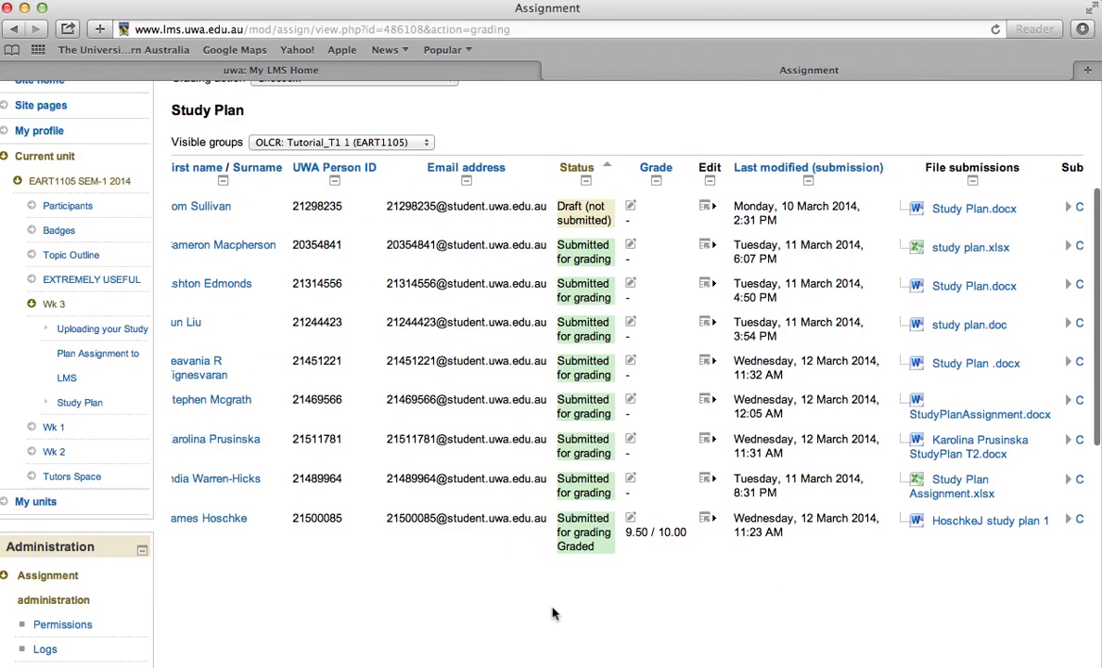
pyautogui.hscroll(-3, 554, 614)
pyautogui.scroll(4, 554, 614)
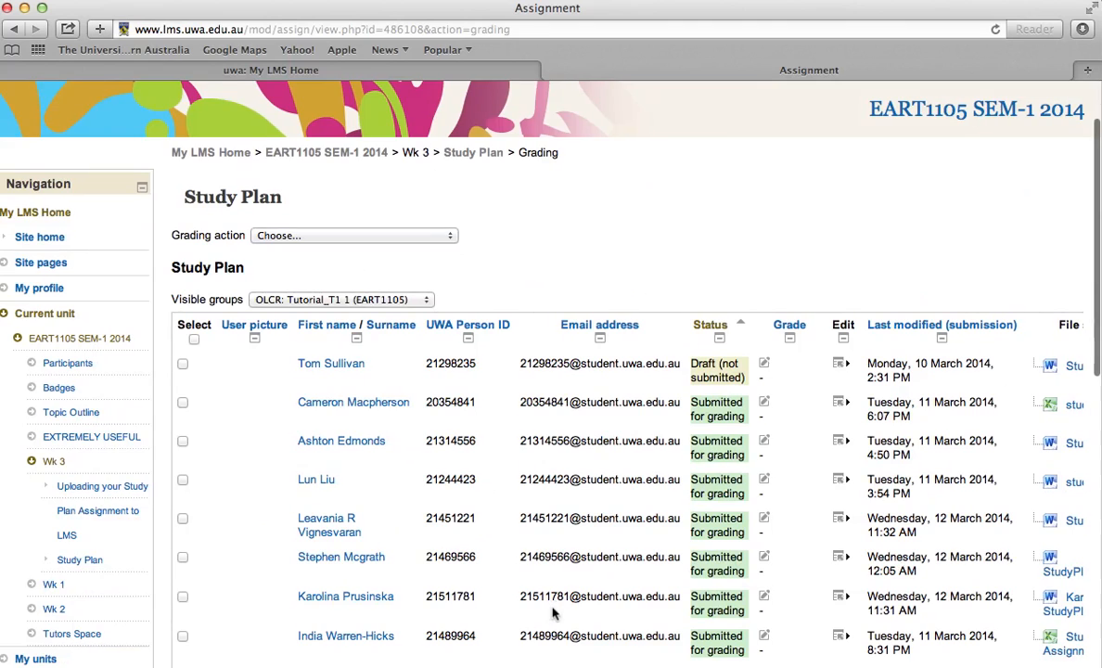
pyautogui.hscroll(5, 557, 608)
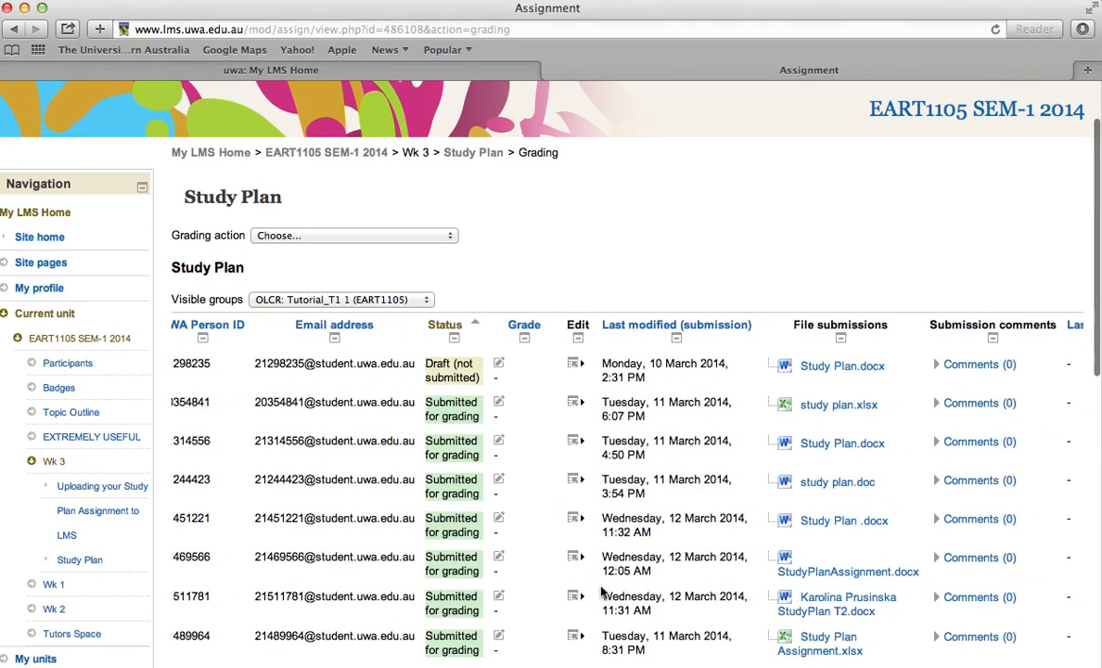
pyautogui.hscroll(2, 602, 591)
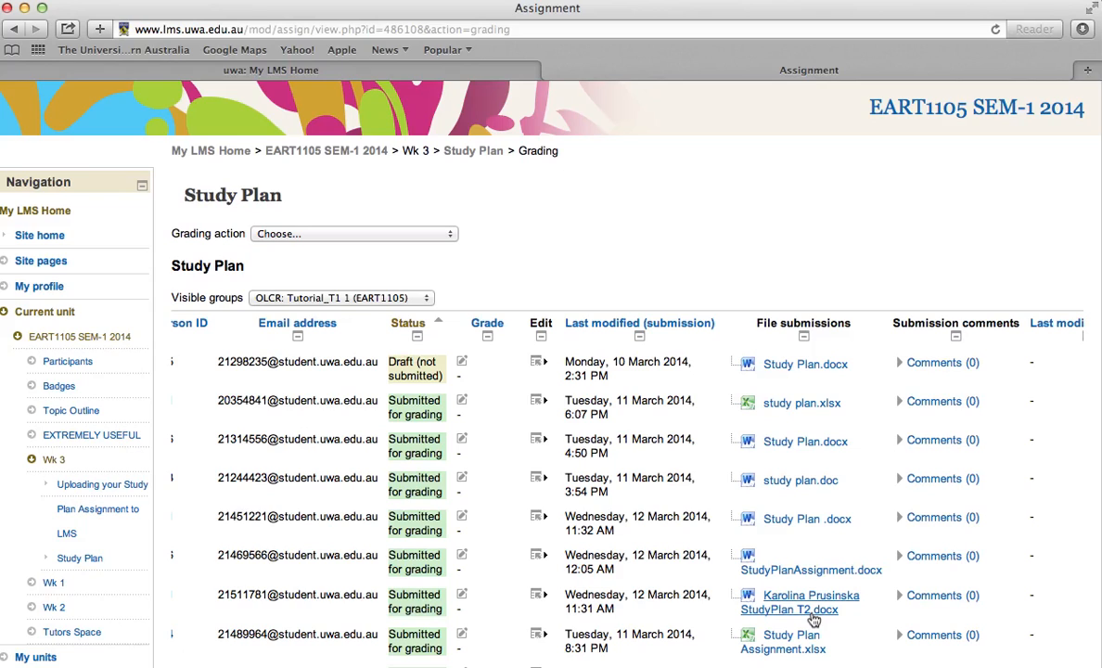
pyautogui.scroll(-3, 770, 238)
pyautogui.hscroll(-2, 770, 239)
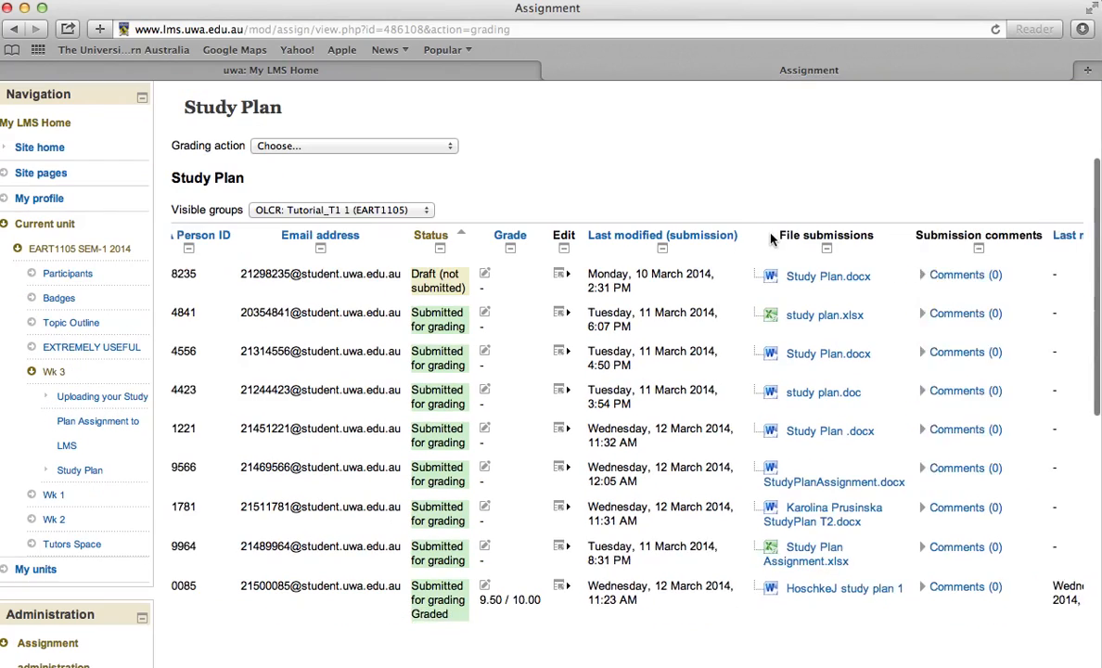
pyautogui.hscroll(-3, 771, 239)
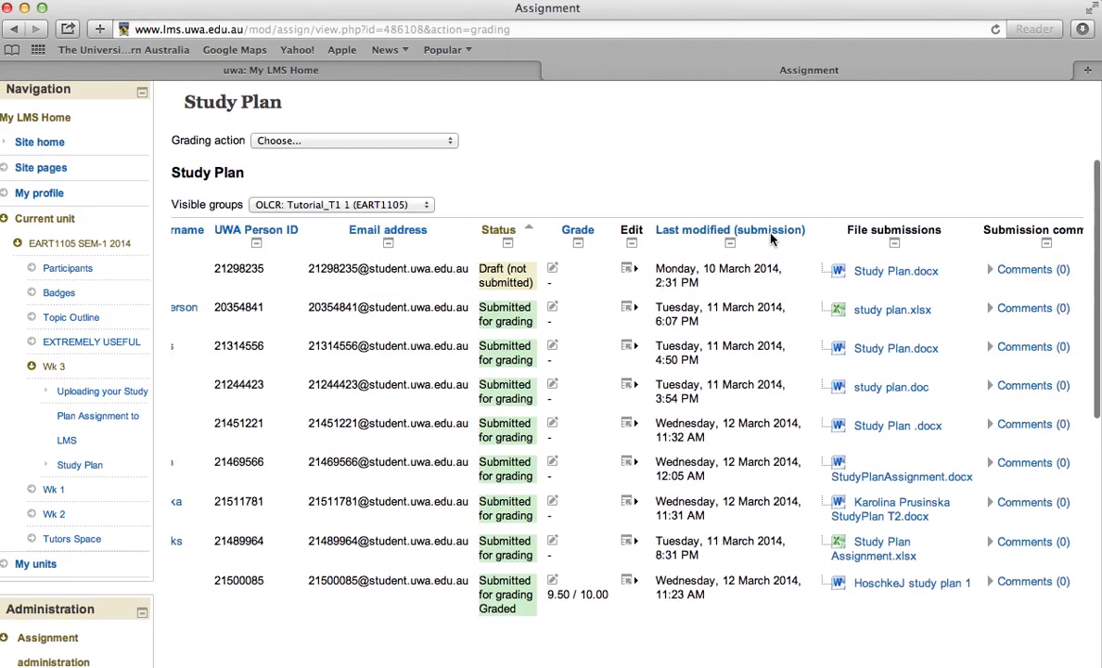
pyautogui.scroll(5, 770, 239)
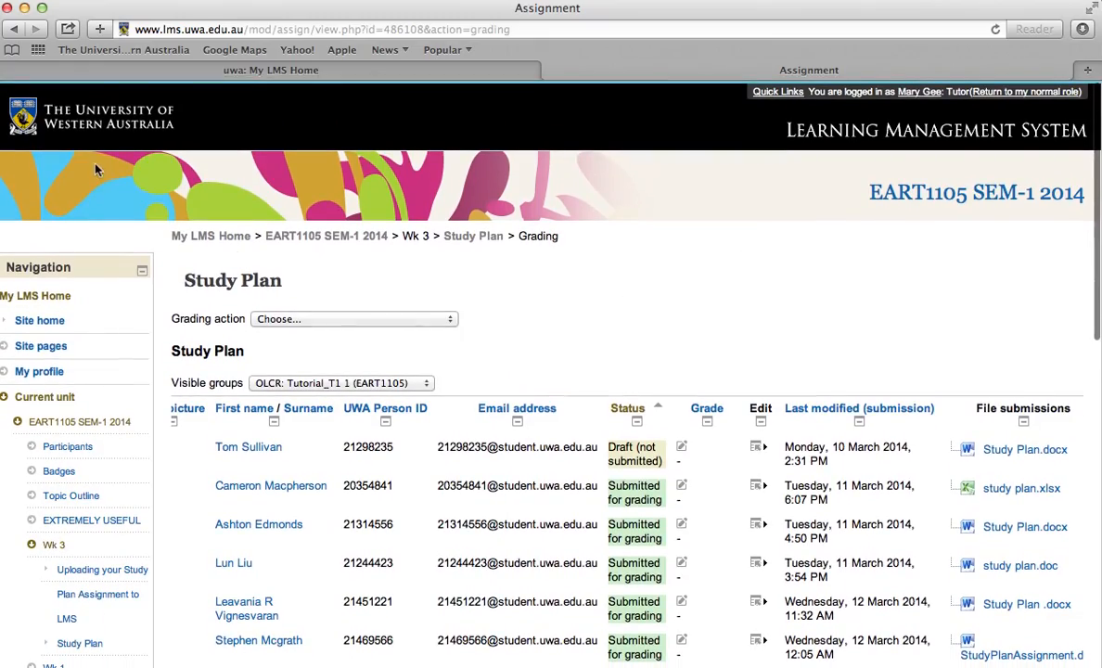